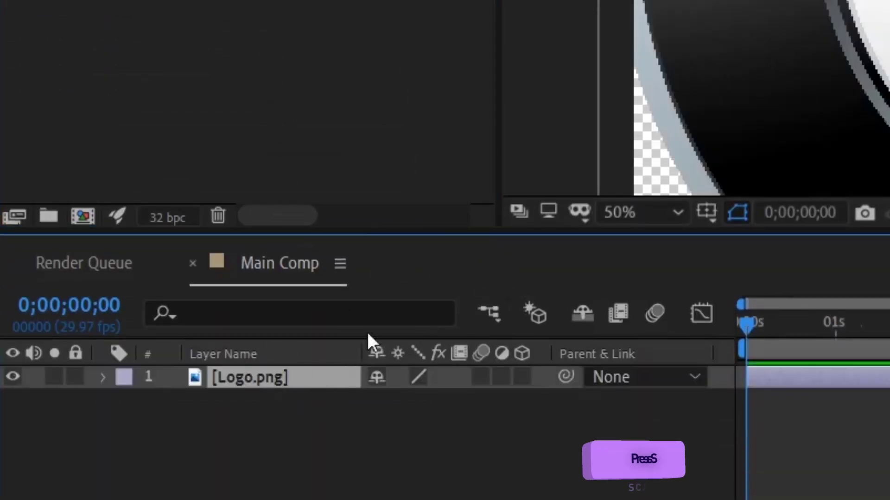
Step: Set the Scale of the Logo.png layer in Main Comp to 20%
key(s)
click(405, 403)
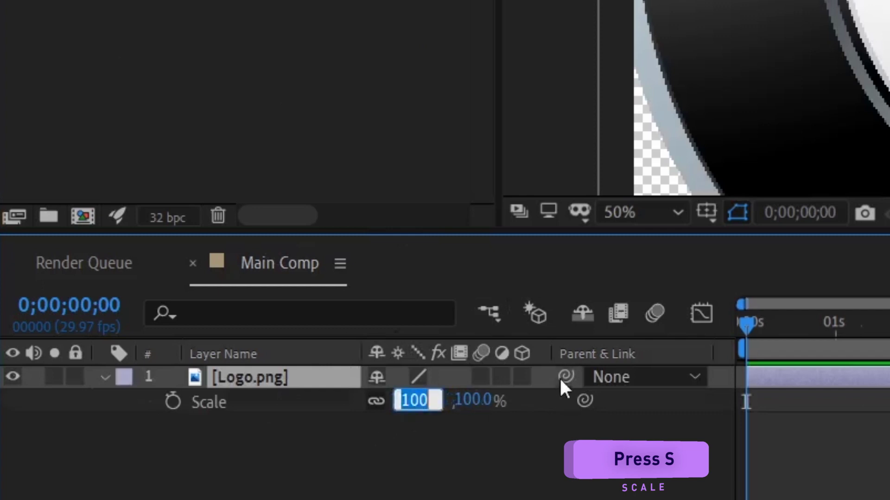
text(20)
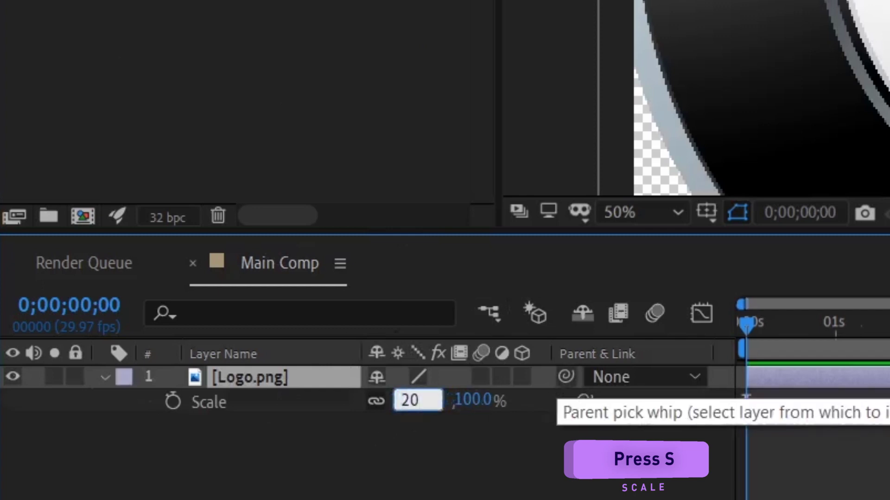
key(Return)
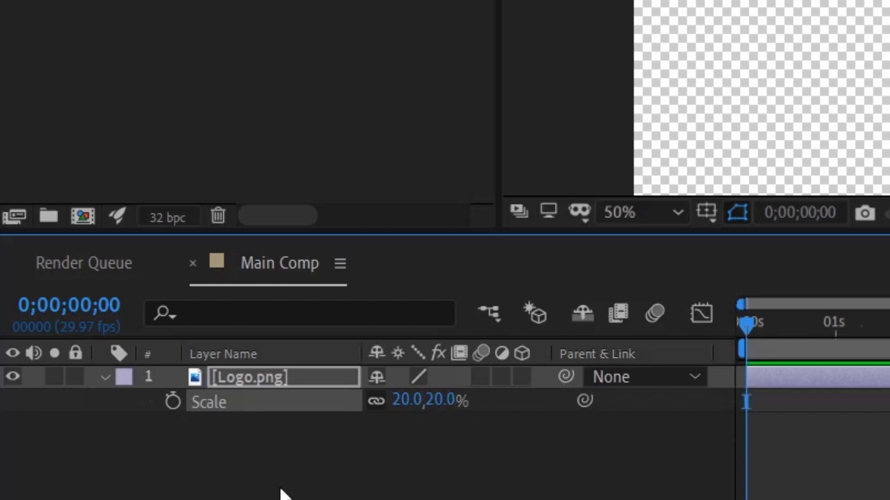
Step: Pre-compose the Logo.png layer as "Logo", moving all attributes into the new composition
click(277, 447)
click(277, 375)
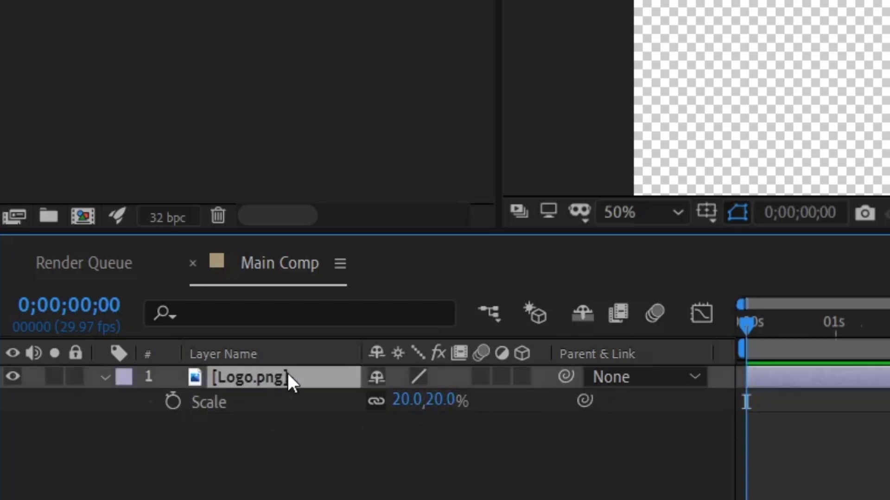
right_click(287, 373)
click(363, 268)
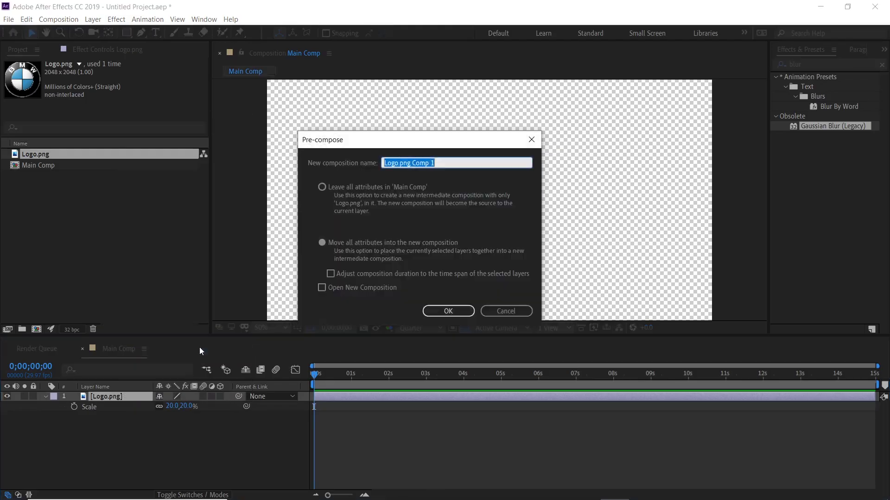
text(Lo)
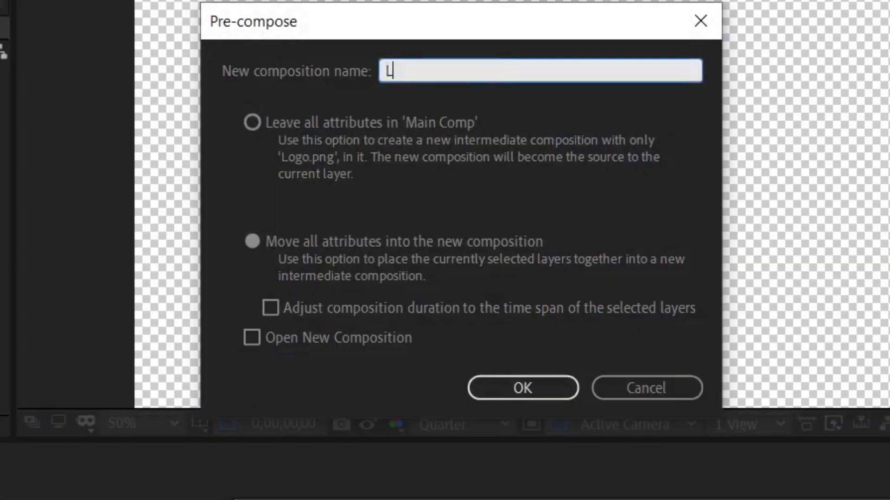
text(go)
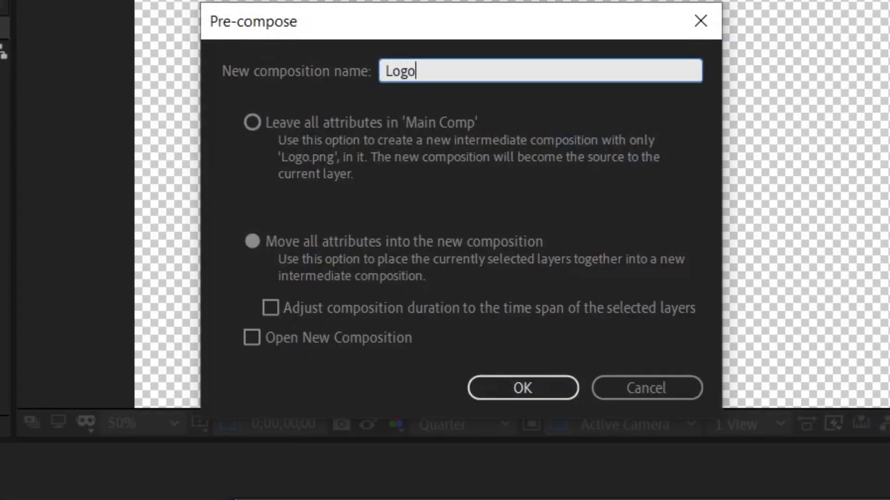
click(253, 241)
click(521, 388)
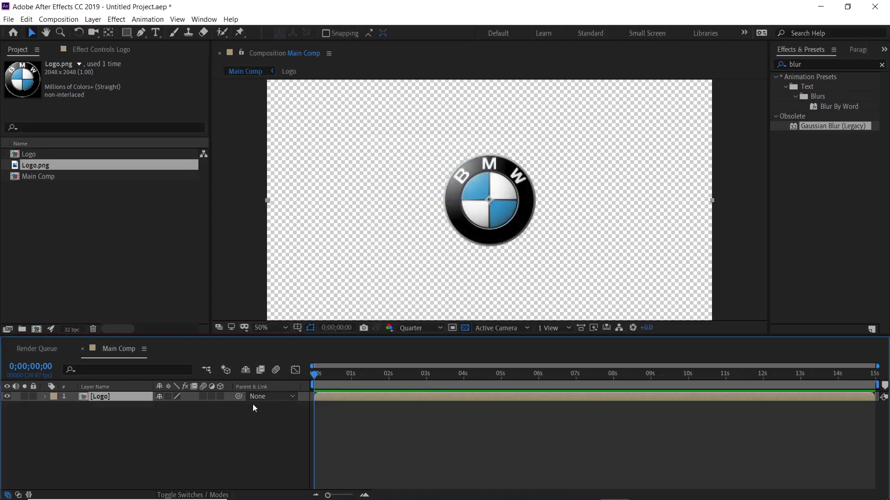
Step: Create a 1920 × 1080 px solid named BG and place it beneath the Logo layer
right_click(152, 443)
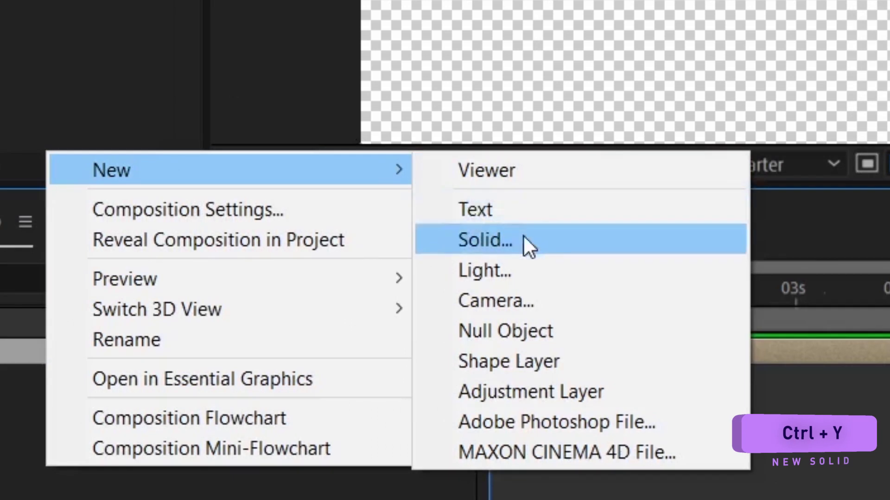
click(523, 236)
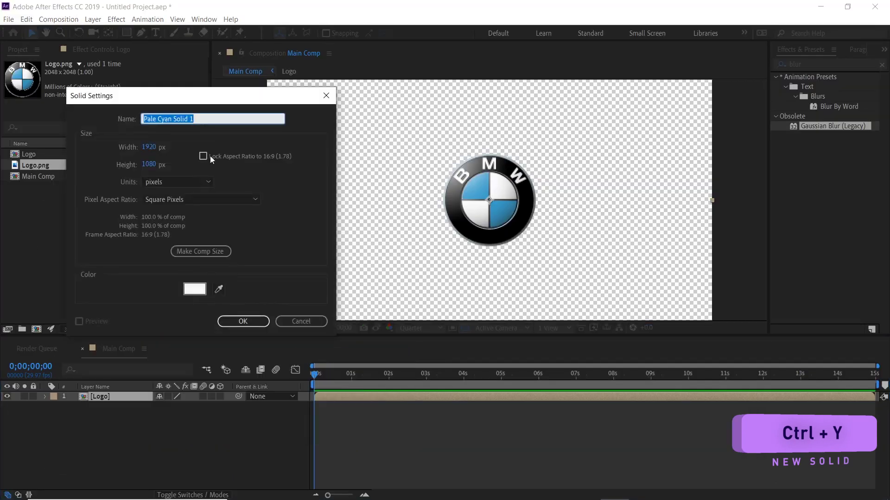
text(BG)
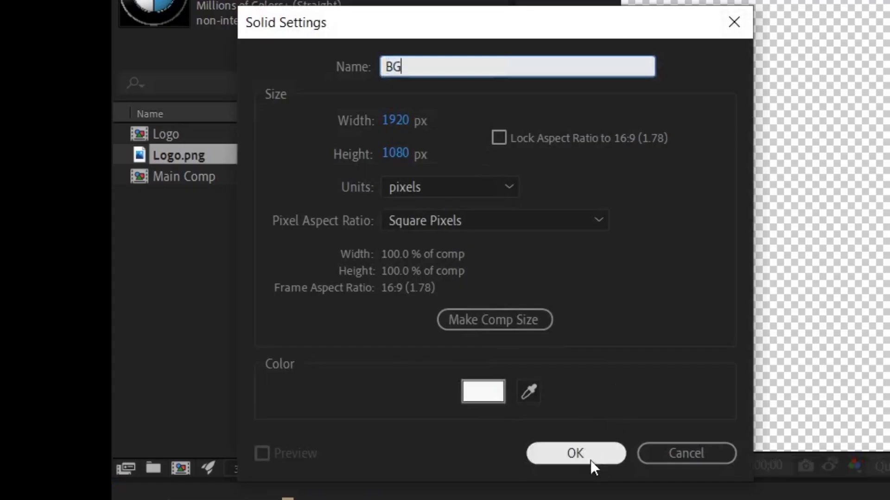
click(244, 322)
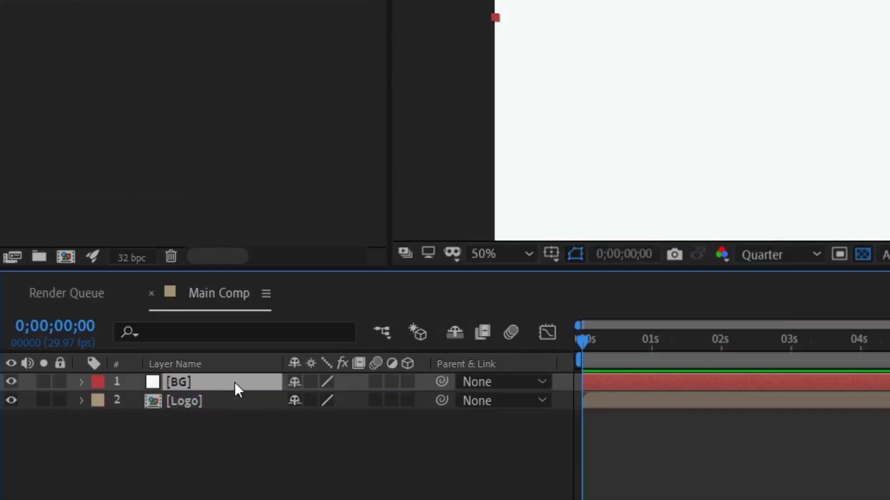
drag(127, 398, 127, 415)
Step: Find the Gradient Ramp effect by searching for "Ramp" and apply it to the BG layer
click(829, 64)
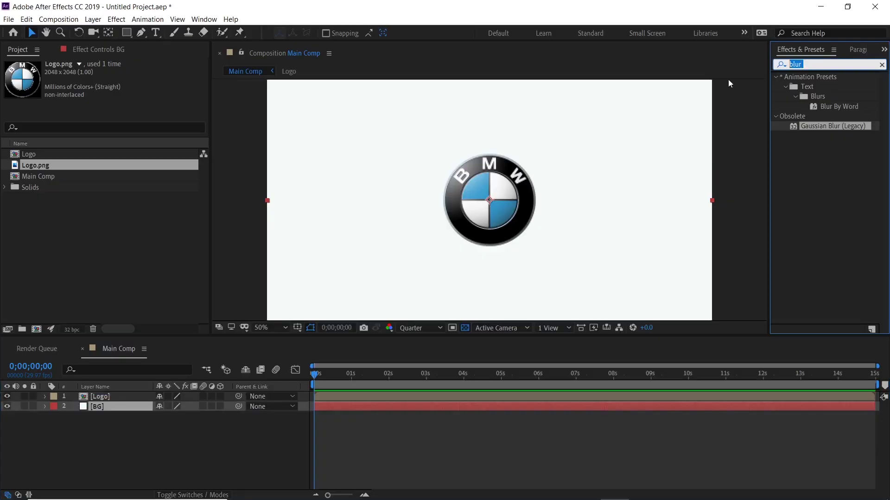
text(R)
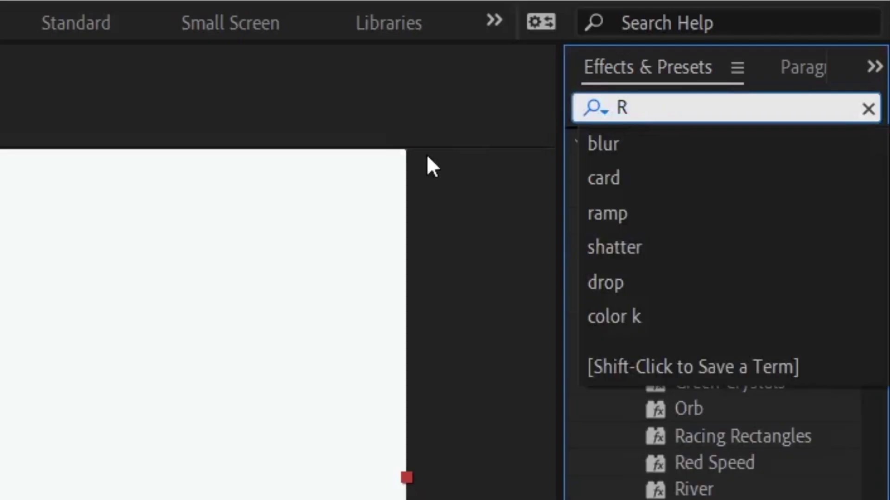
text(amp)
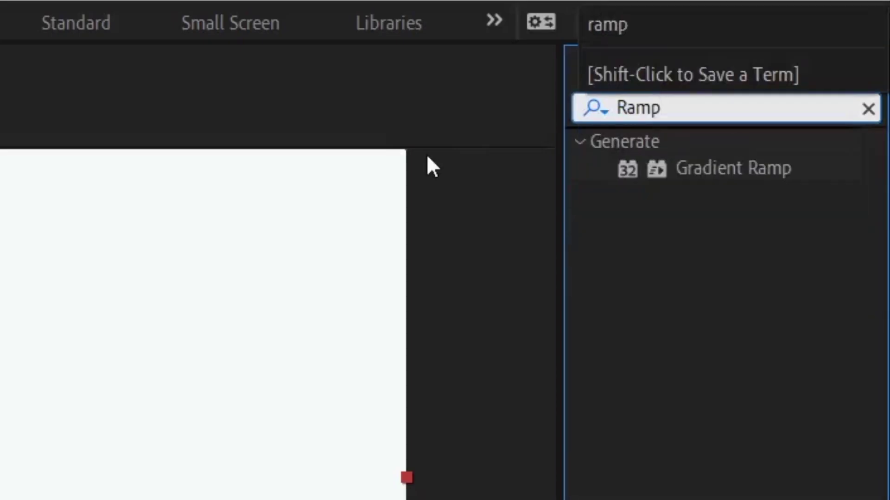
click(740, 171)
drag(738, 169, 118, 410)
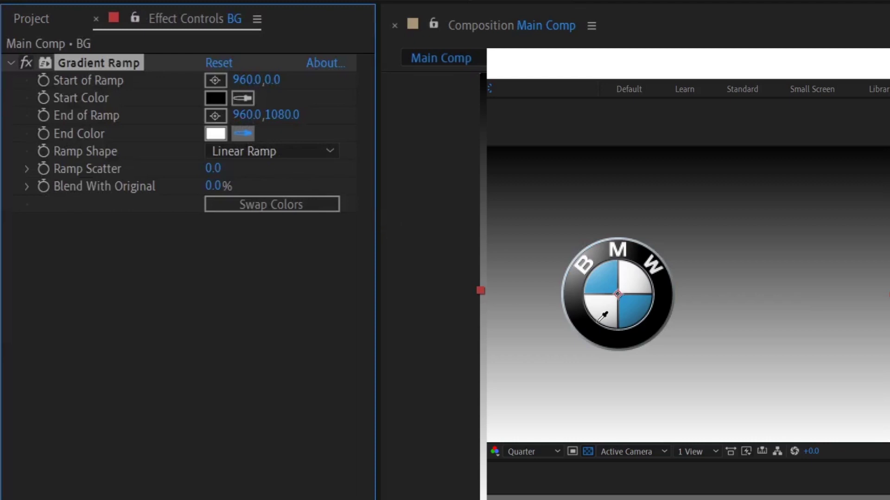
Step: Sample the logo's blue as the ramp's End Color and set the Start Color to a dark shade of that blue, 031823
click(631, 308)
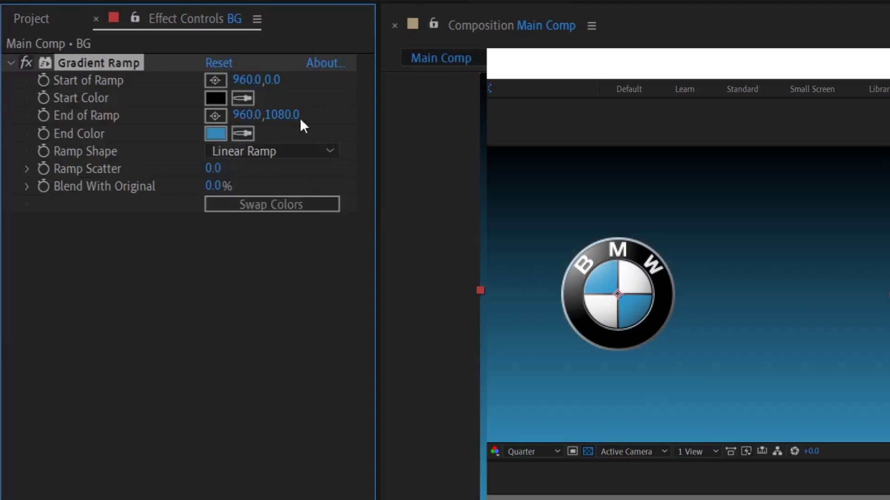
click(216, 98)
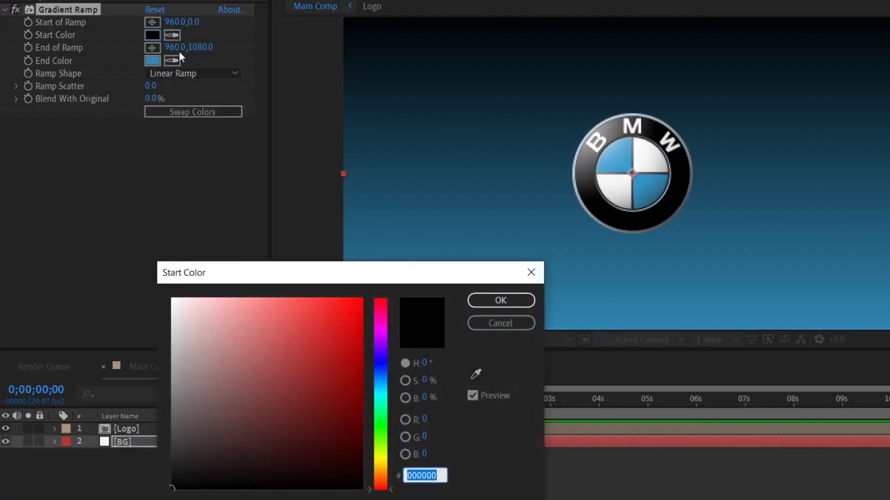
click(476, 369)
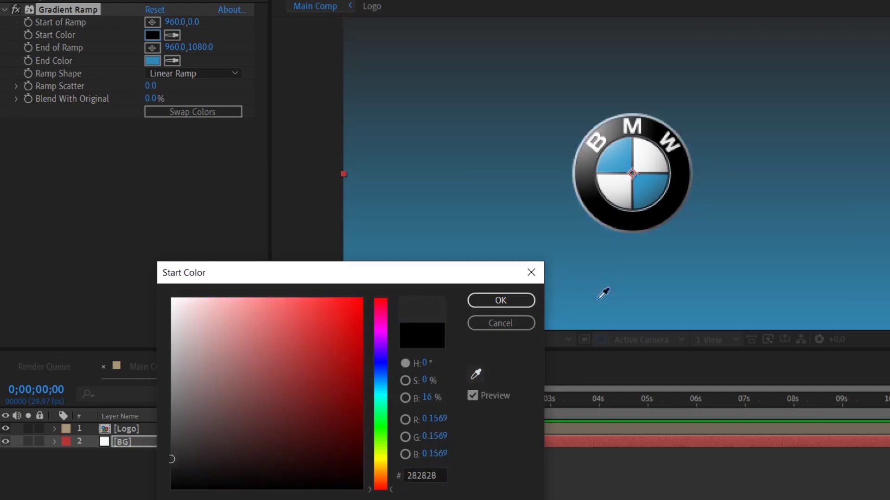
click(647, 193)
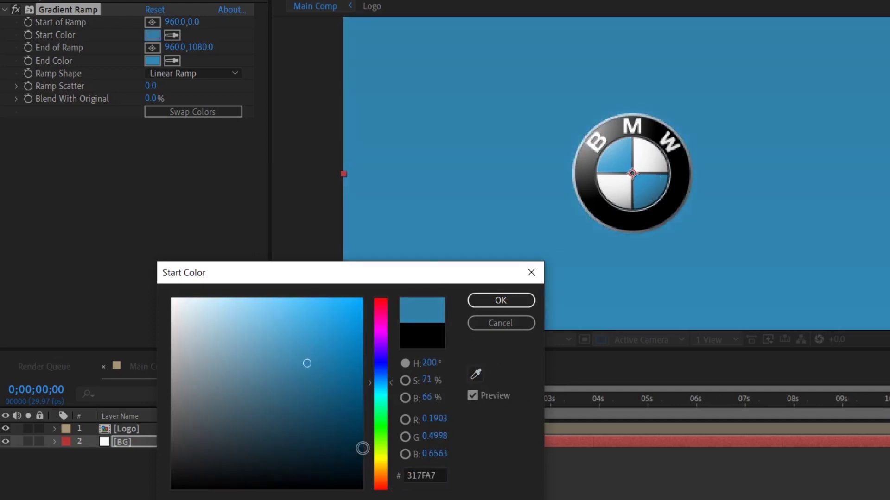
click(348, 462)
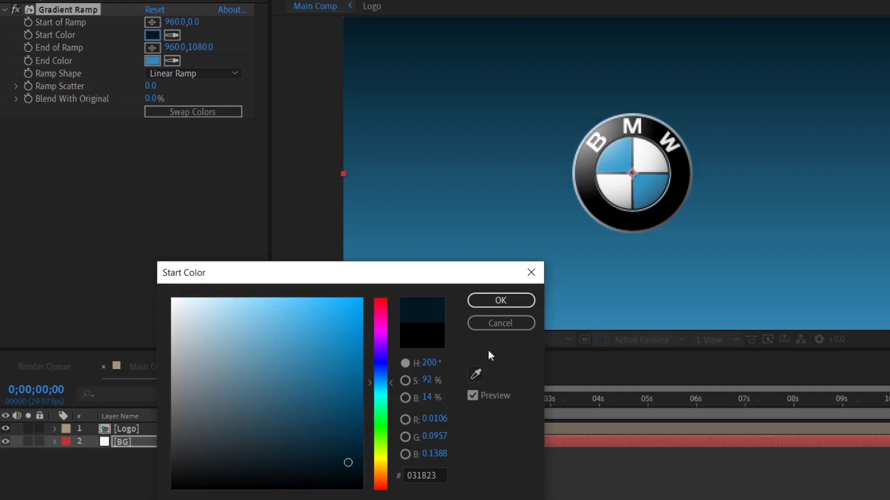
click(523, 302)
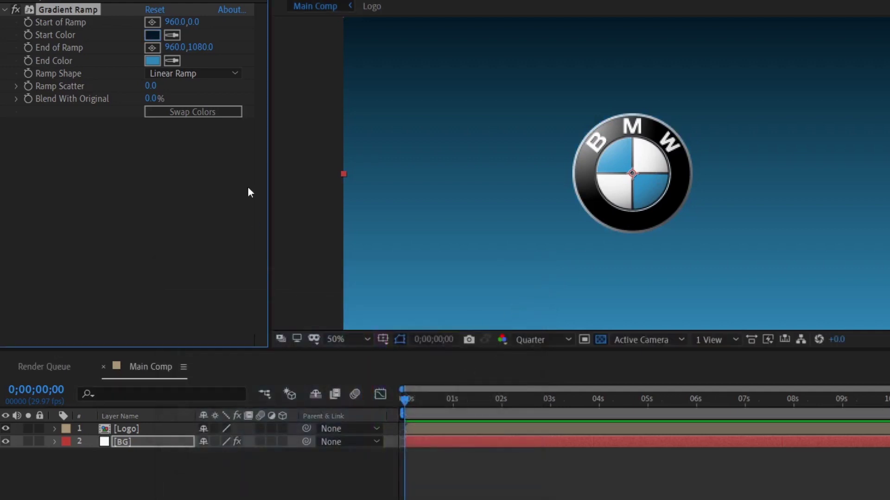
Step: Lighten the Gradient Ramp's End Color to 47A3D2
click(153, 61)
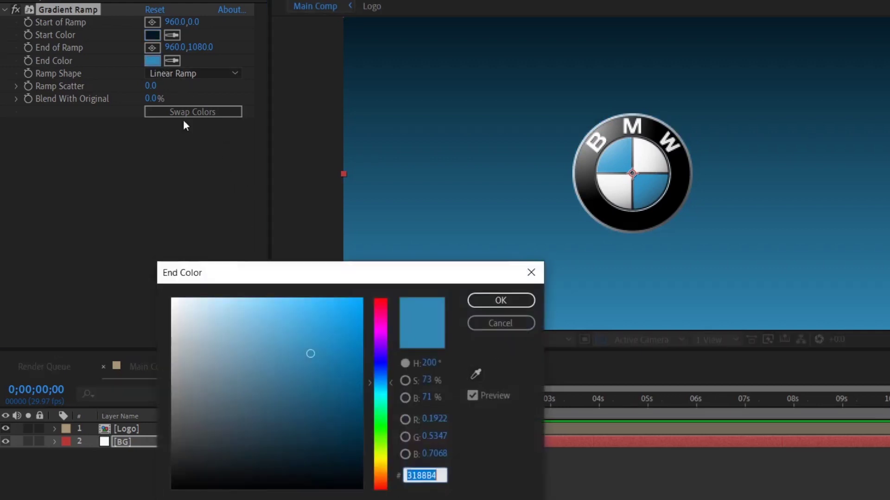
click(297, 330)
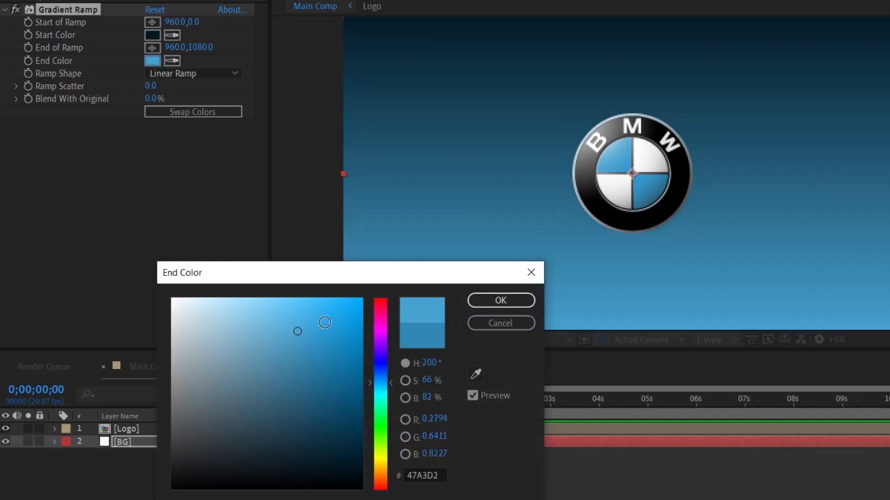
click(491, 305)
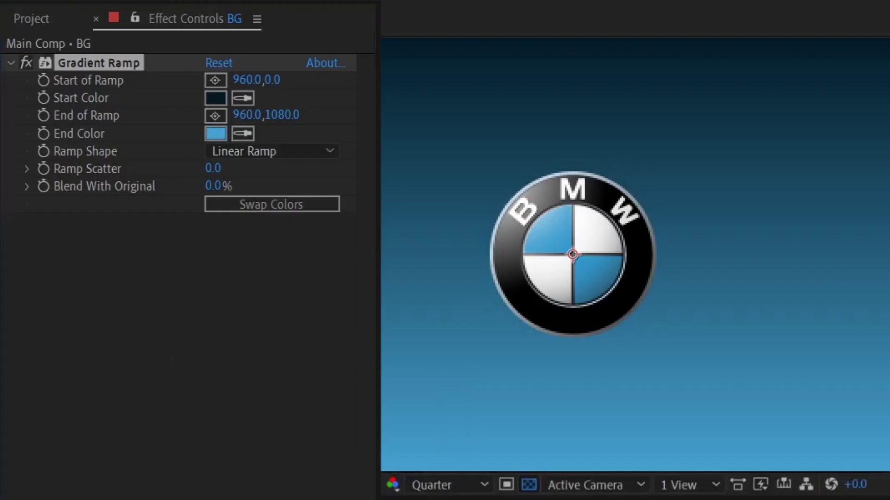
Step: Change the ramp shape to Radial Ramp and move the Start of Ramp to the logo's centre at about 956, 540
click(316, 52)
click(331, 153)
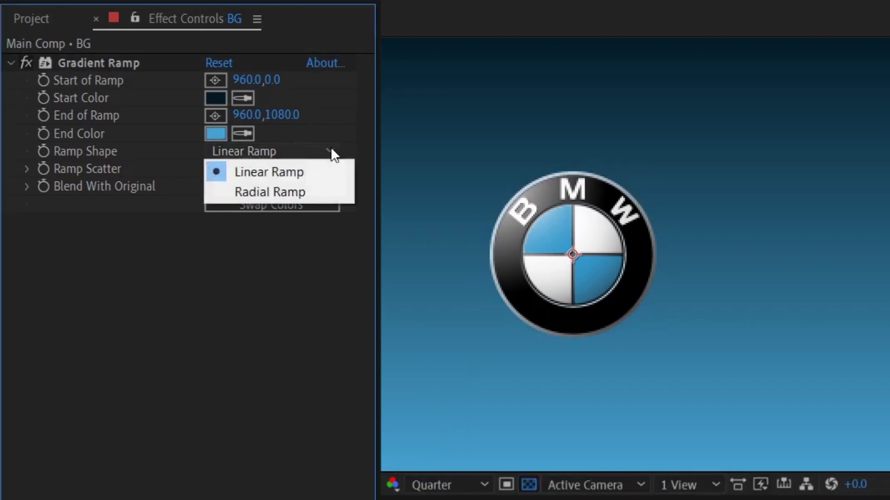
click(329, 190)
key(comma)
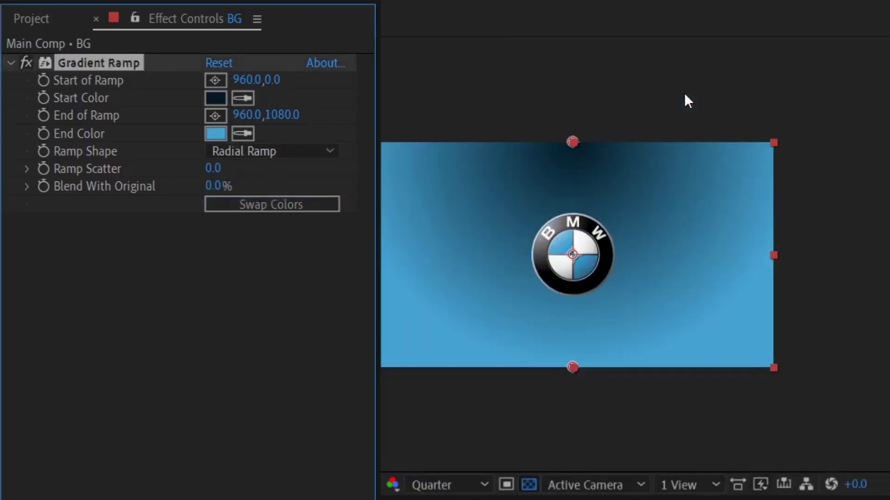
drag(574, 140, 571, 253)
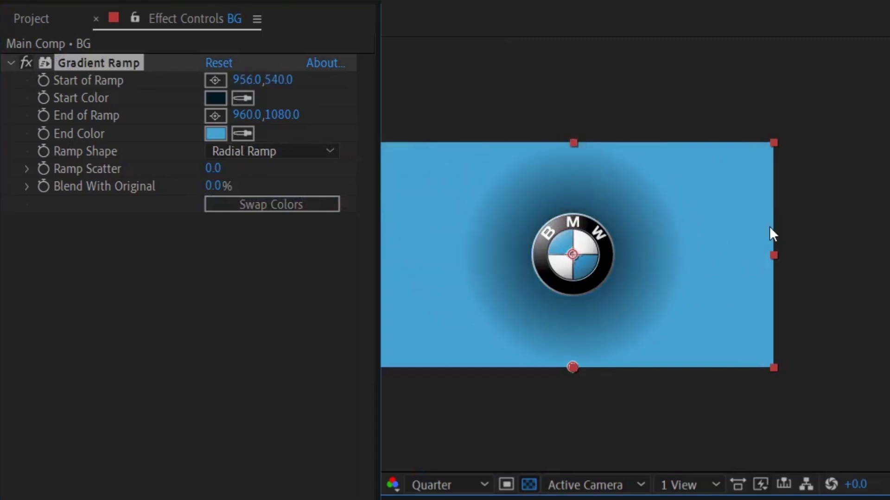
key(period)
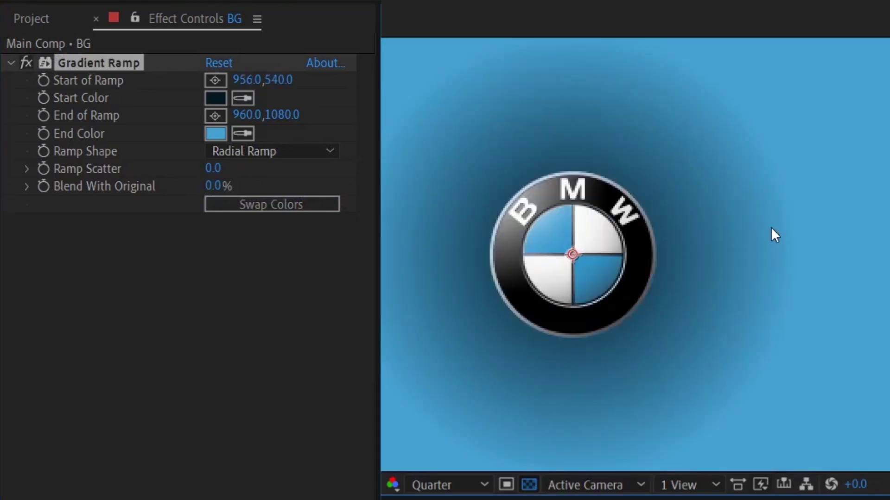
Step: Swap the ramp's start and end colors and extend the End of Ramp to 960, 1841
click(319, 151)
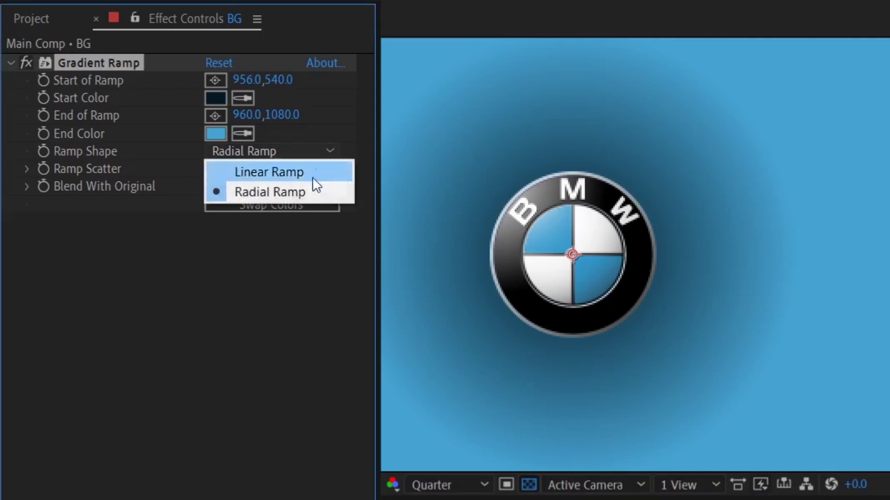
click(359, 157)
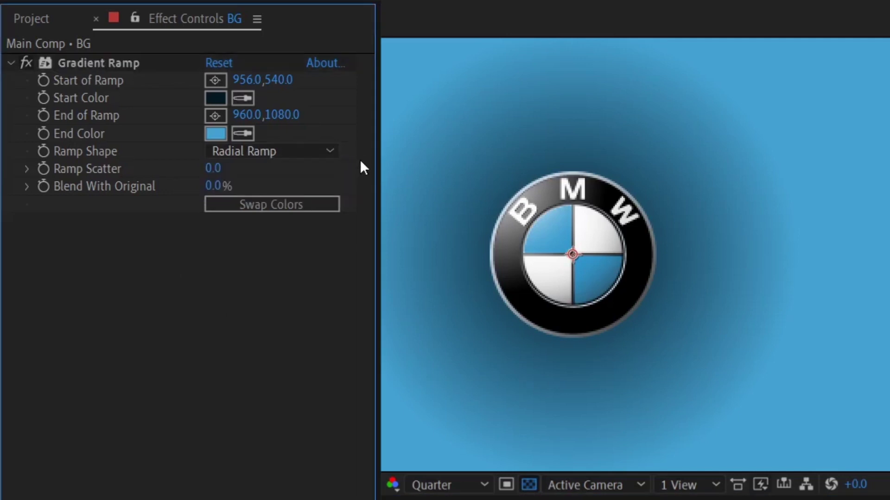
click(282, 203)
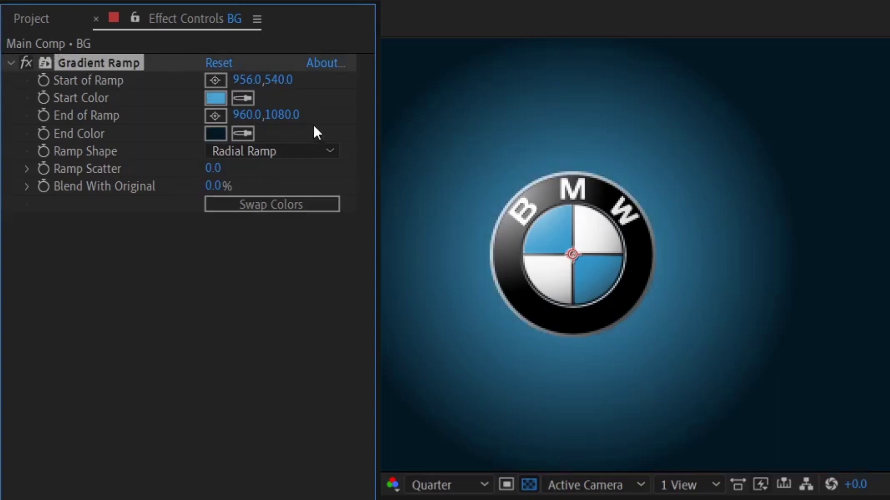
drag(284, 115, 725, 123)
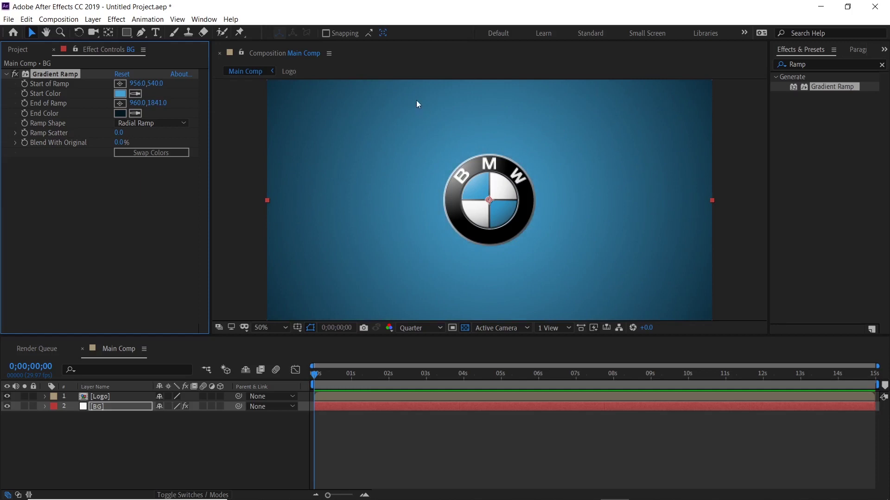
Step: Collapse the Gradient Ramp settings on BG and select the Logo layer
click(6, 74)
click(73, 133)
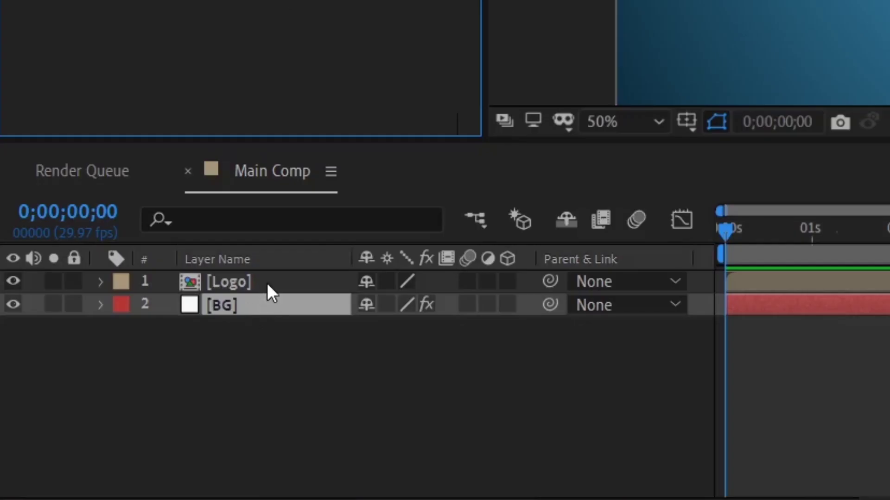
click(267, 282)
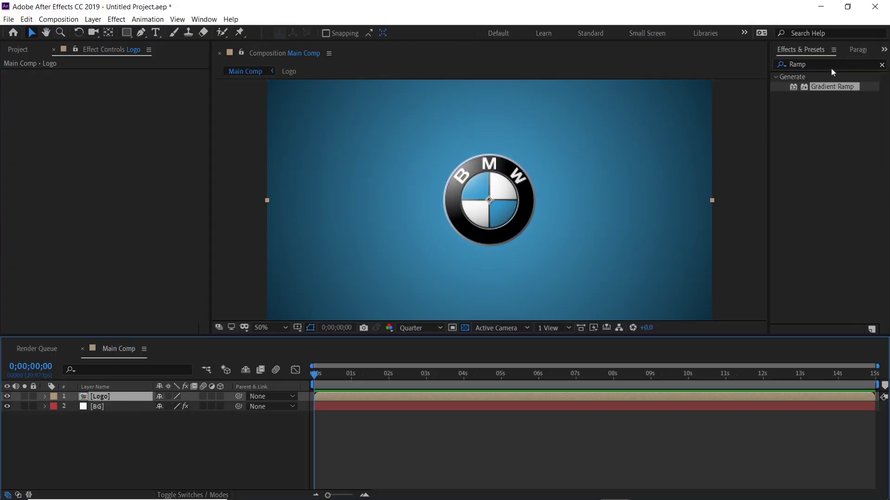
Step: Apply the Card Wipe - 3D swing animation preset to the Logo layer and preview it
double_click(816, 66)
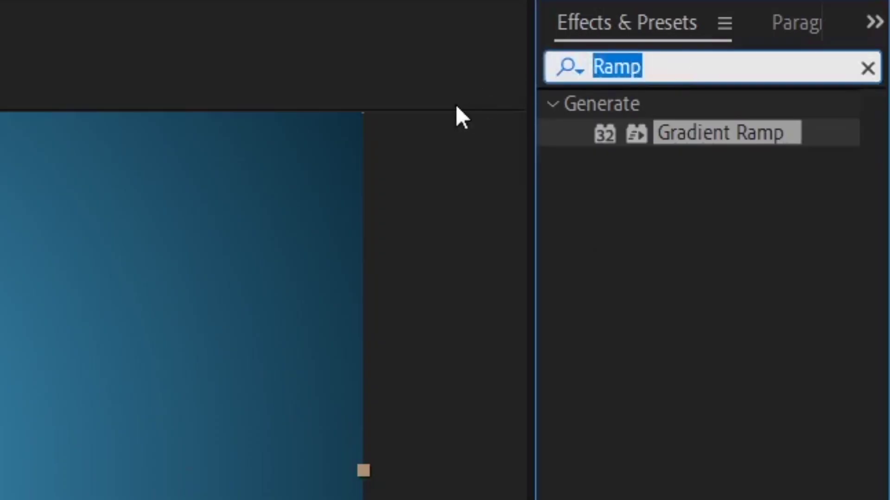
text(card)
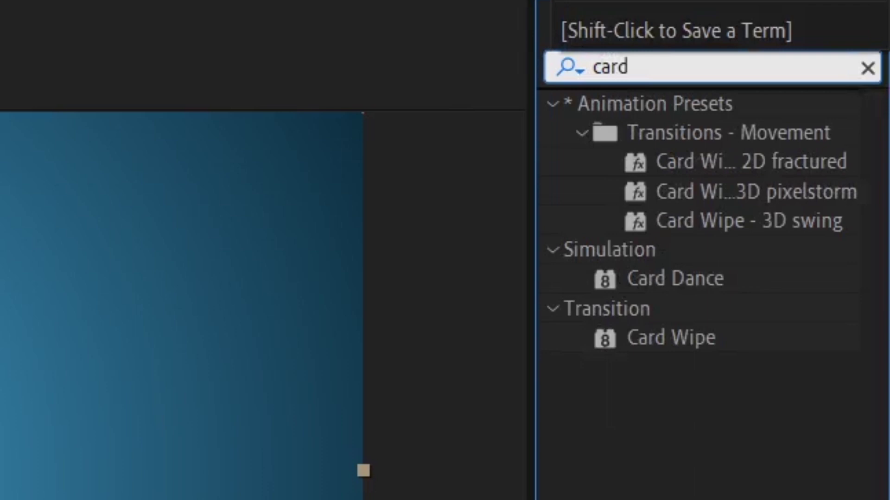
click(721, 223)
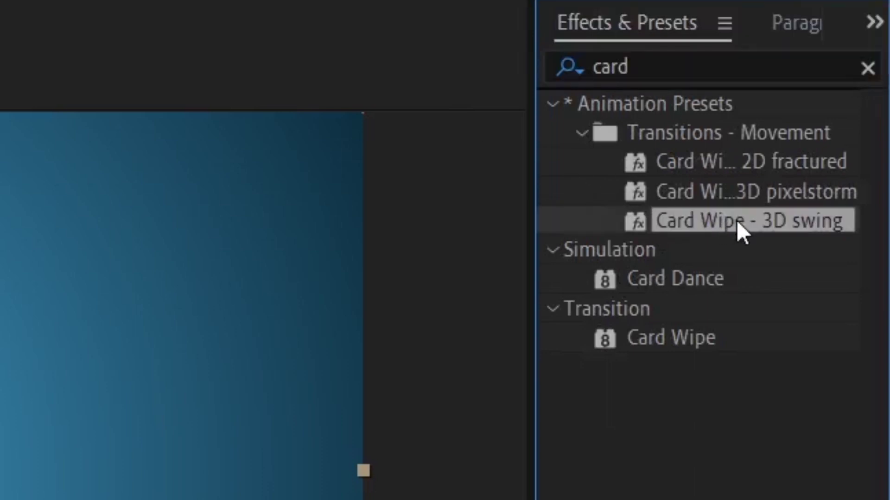
drag(736, 221, 130, 395)
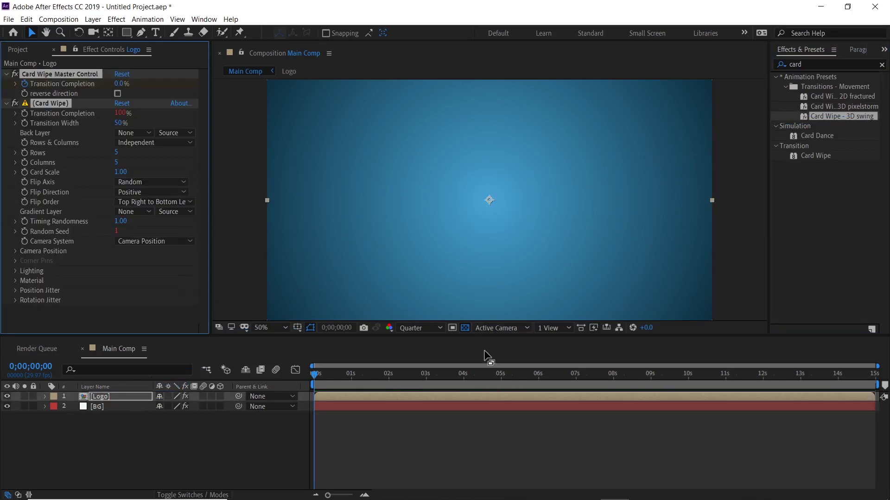
key(space)
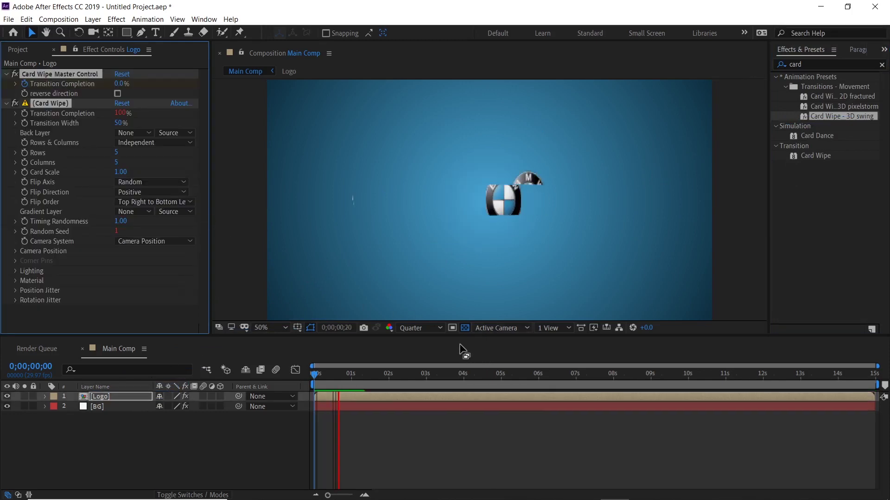
key(space)
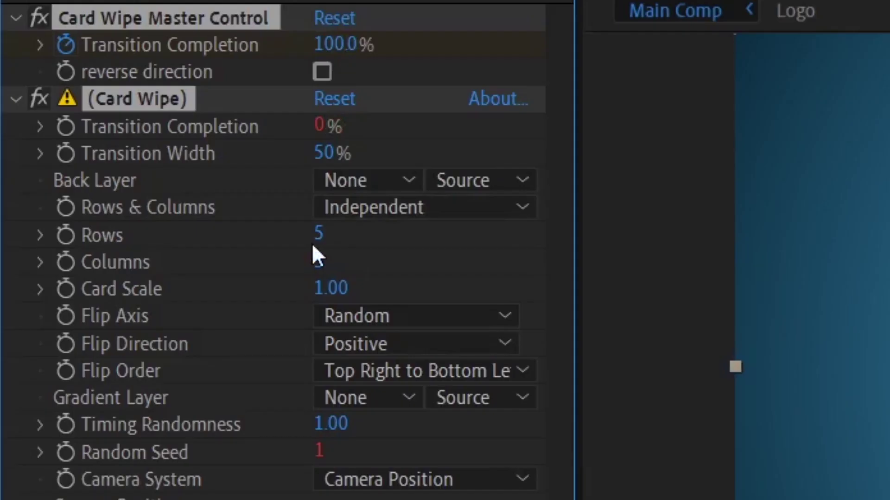
Step: Set the Card Wipe effect's Rows and Columns to 30 each
click(115, 152)
text(30)
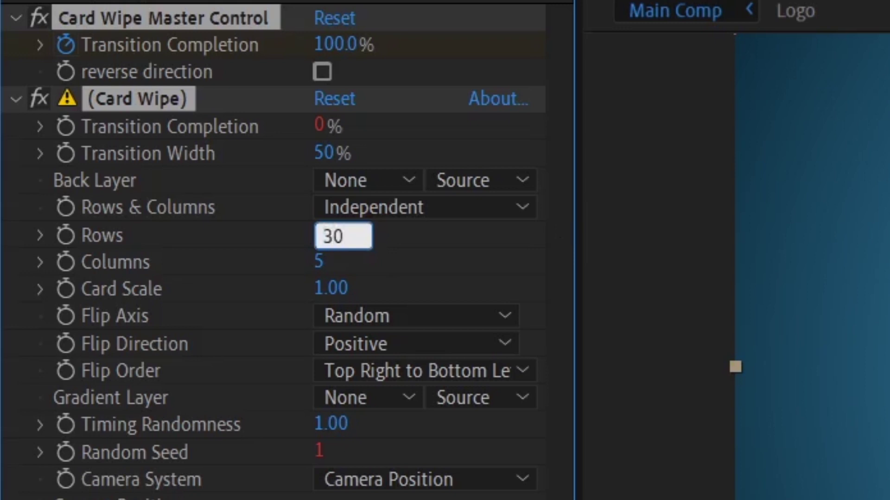
key(Return)
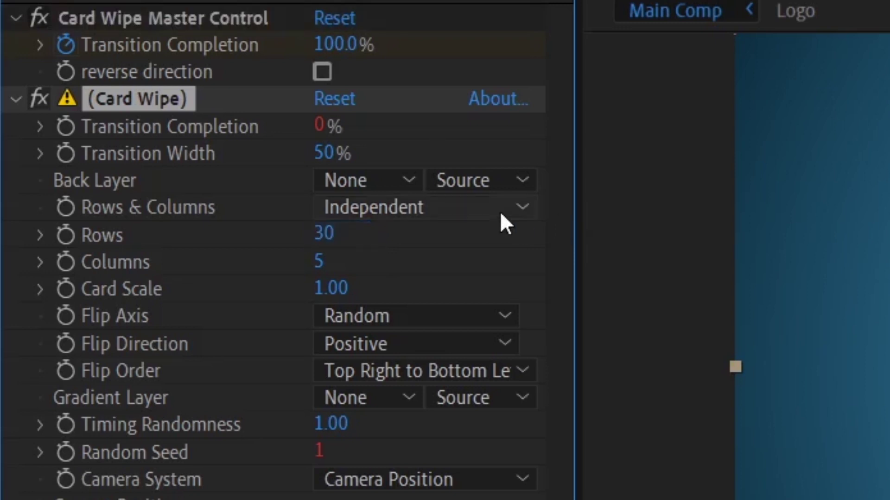
click(318, 261)
text(30)
key(Return)
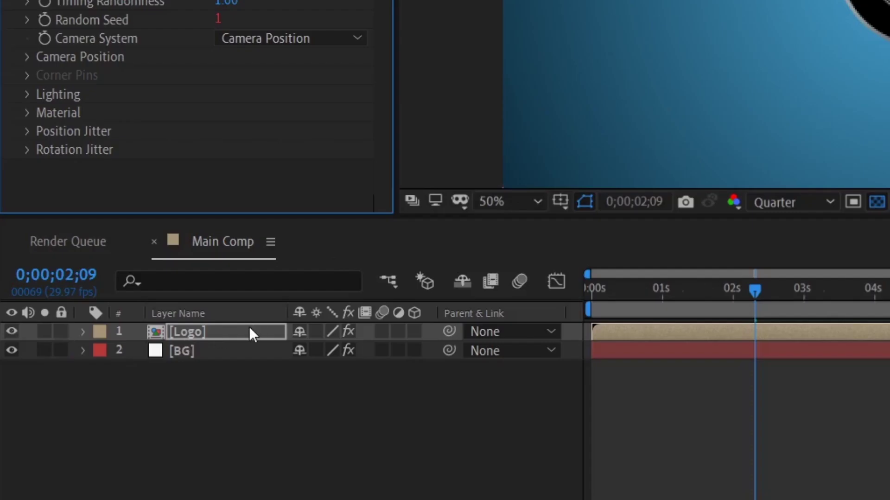
Step: Reveal the Logo layer's keyframes and shift both Transition Completion keyframes so the first sits at 1 second
click(249, 330)
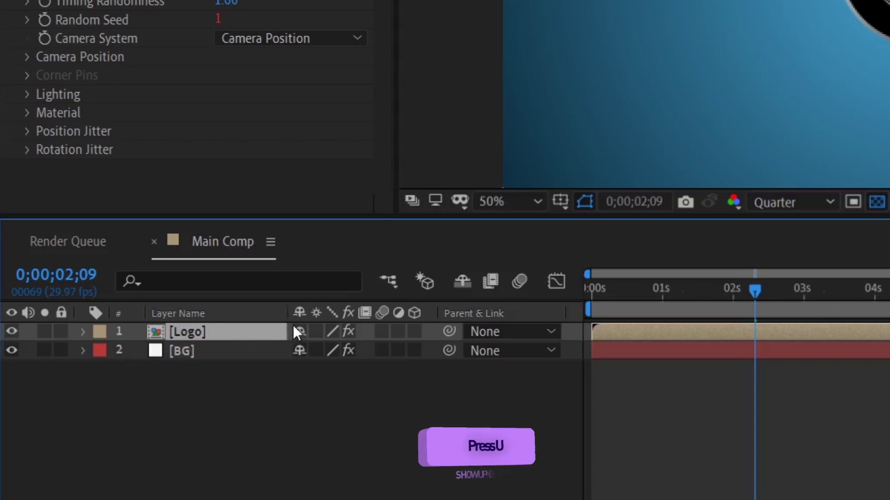
key(u)
drag(582, 354, 712, 382)
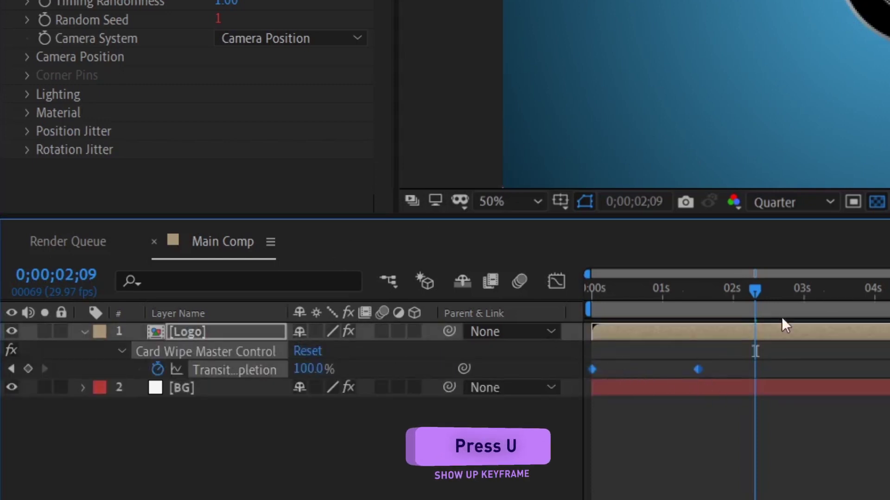
drag(761, 290, 666, 300)
drag(592, 369, 663, 379)
click(827, 346)
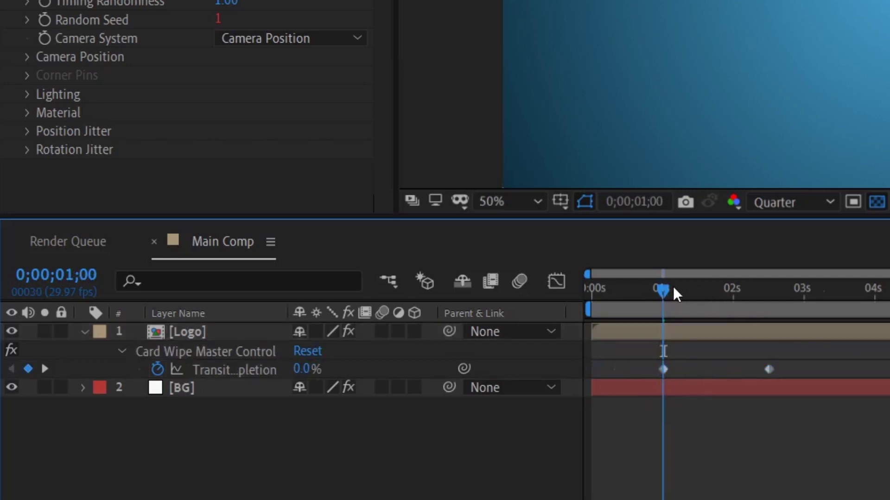
Step: Move the final Transition Completion keyframe to 4 seconds, collapse the Logo layer and preview the animation from the start
drag(665, 287, 876, 330)
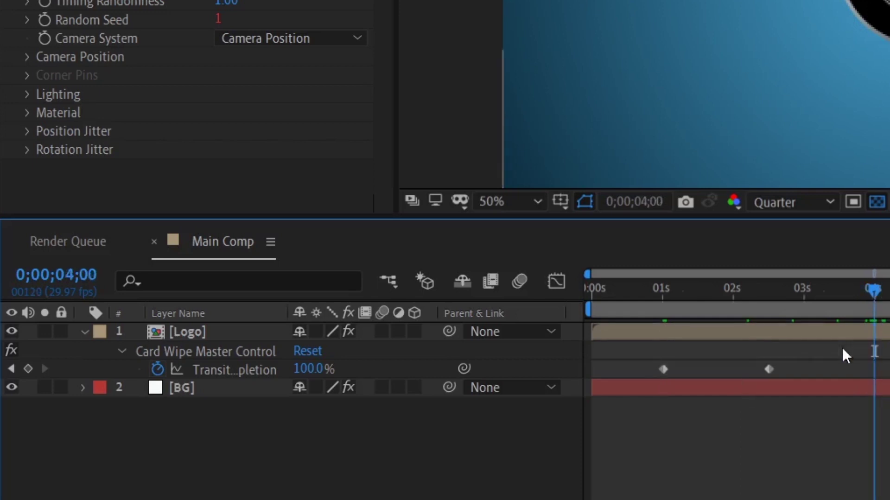
drag(770, 370, 874, 380)
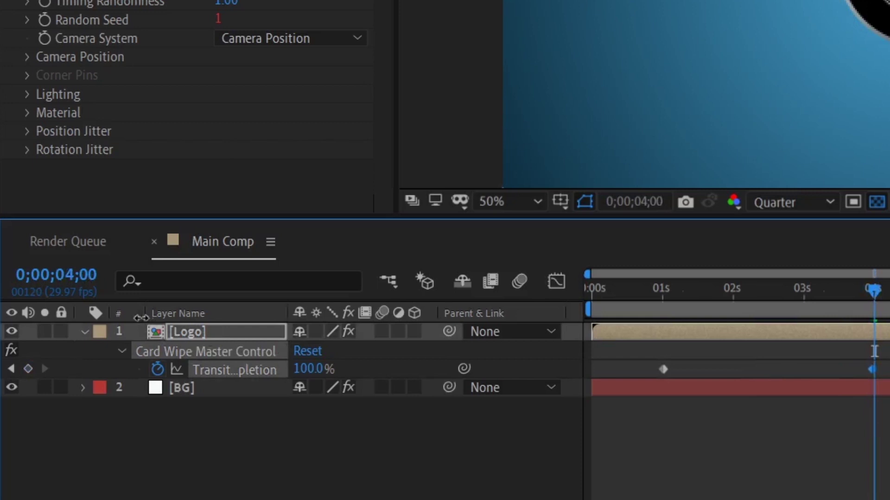
click(84, 331)
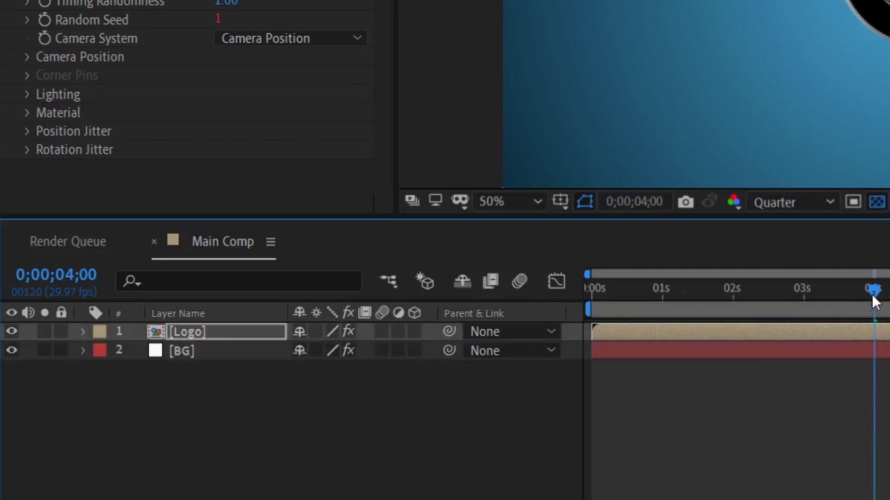
key(Home)
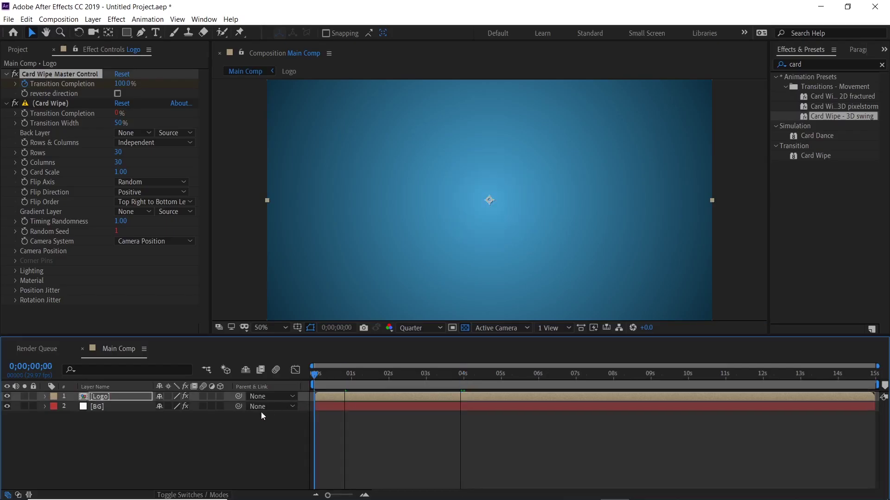
key(space)
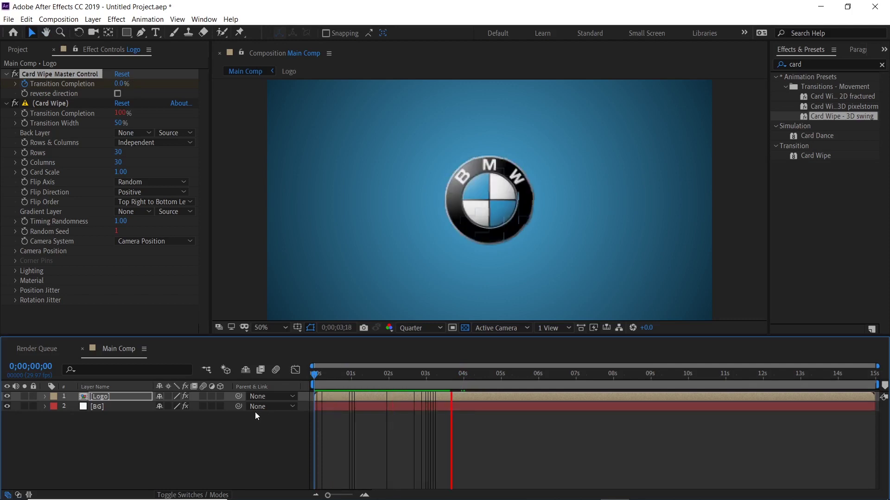
key(space)
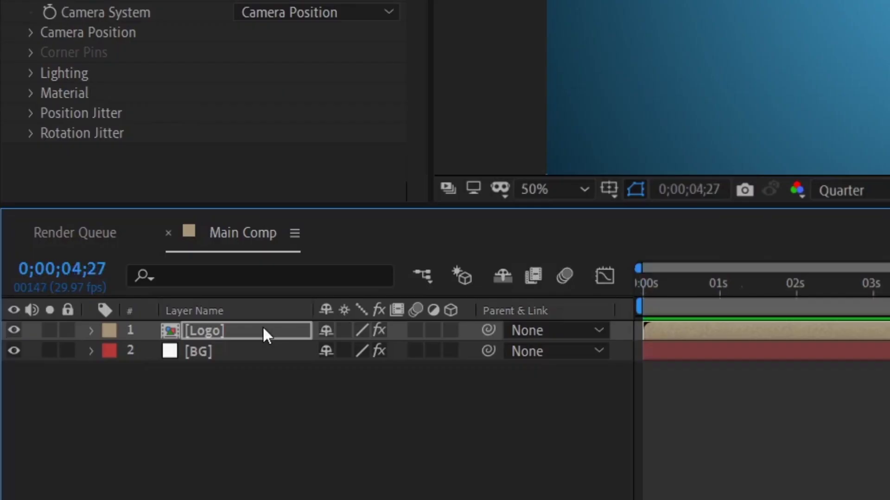
Step: Apply Easy Ease to both Transition Completion keyframes on the Logo layer
key(u)
drag(704, 351, 889, 374)
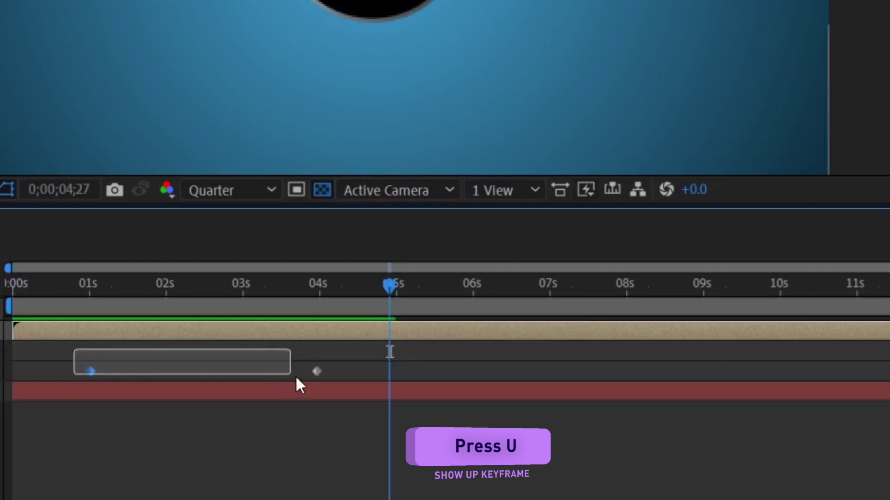
drag(296, 375, 317, 369)
right_click(316, 369)
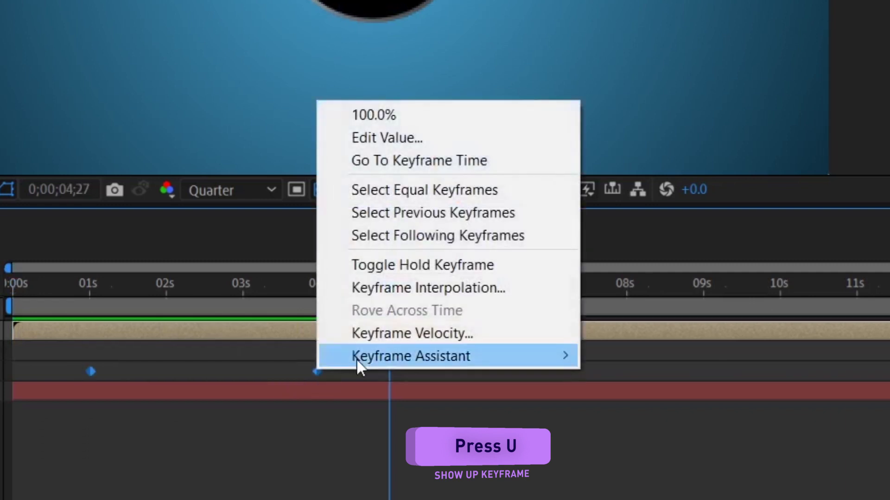
mouse_move(355, 358)
click(646, 221)
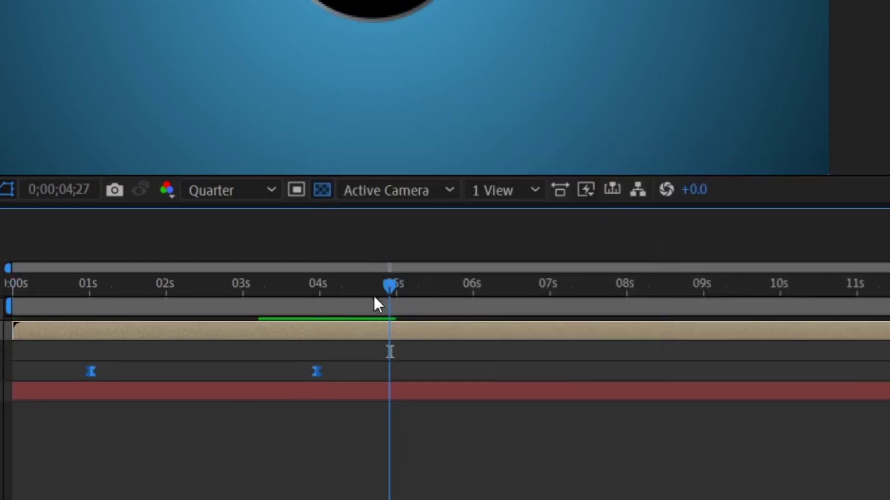
Step: Place the playhead on the last Transition Completion keyframe at 0;00;03;29 and collapse both Card Wipe effects' settings
drag(388, 282, 315, 285)
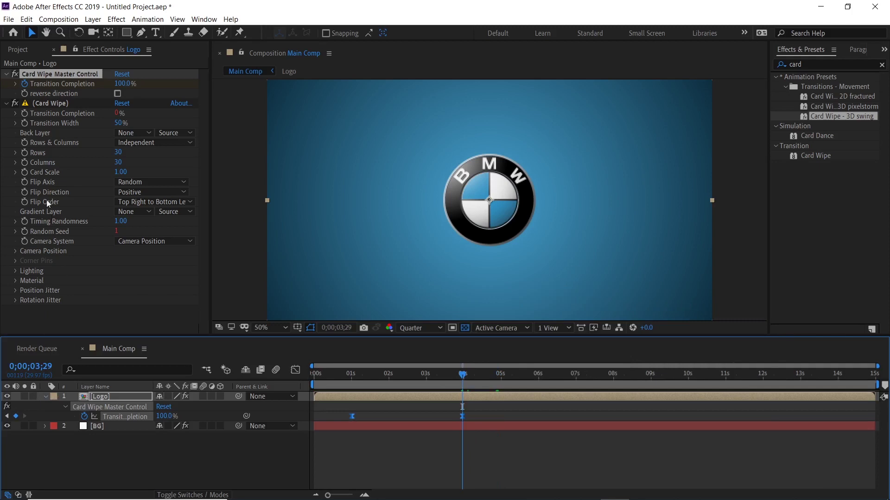
click(6, 73)
click(6, 84)
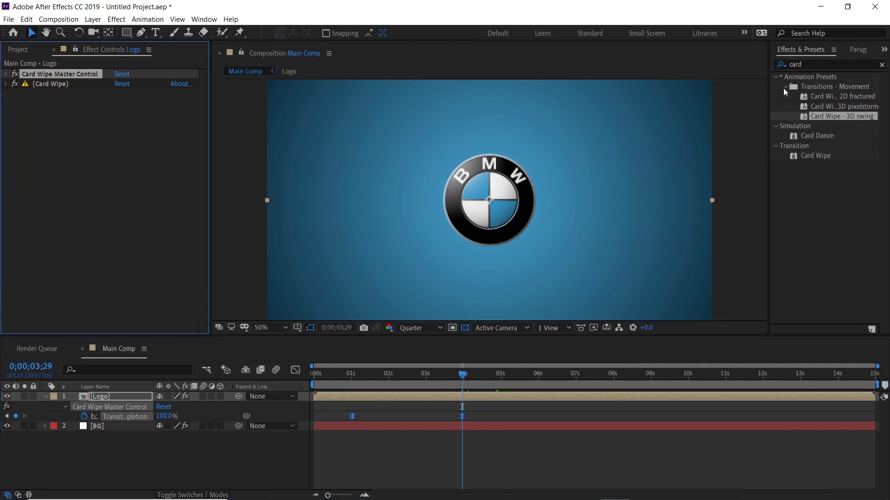
Step: Search the effects for "Light s" and apply CC Light Sweep to the Logo layer
click(811, 64)
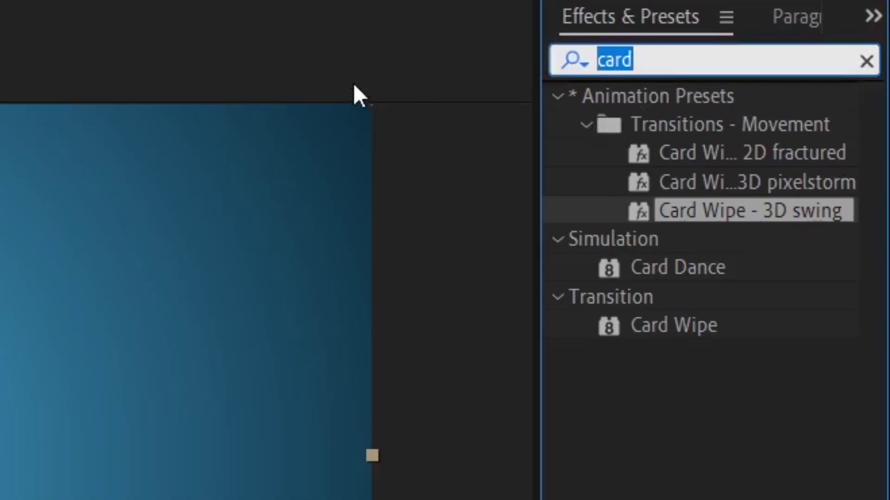
text(Light)
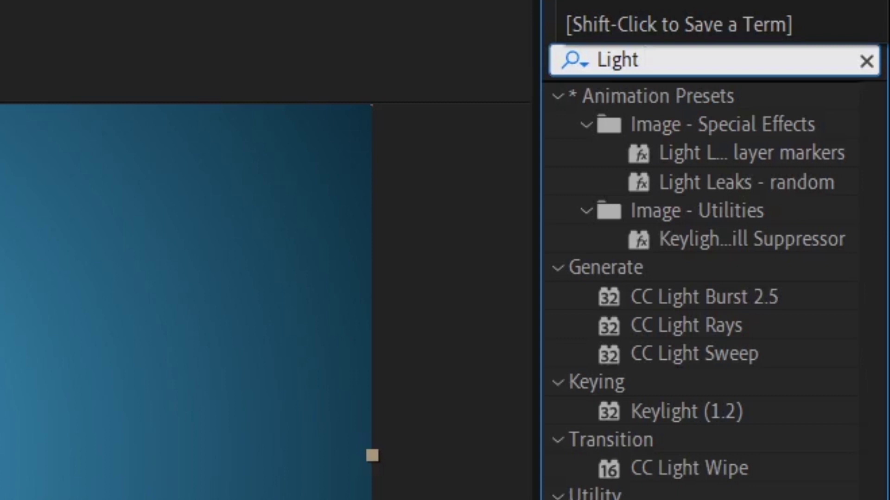
text( s)
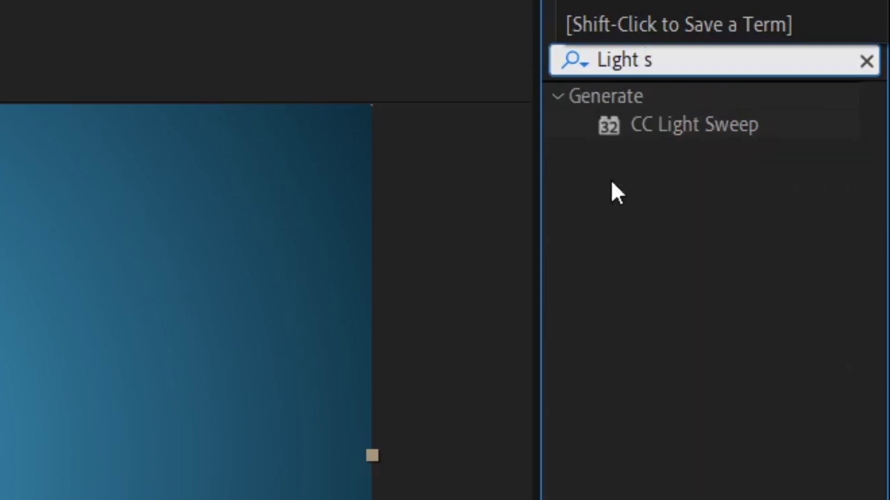
click(707, 129)
drag(700, 123, 118, 399)
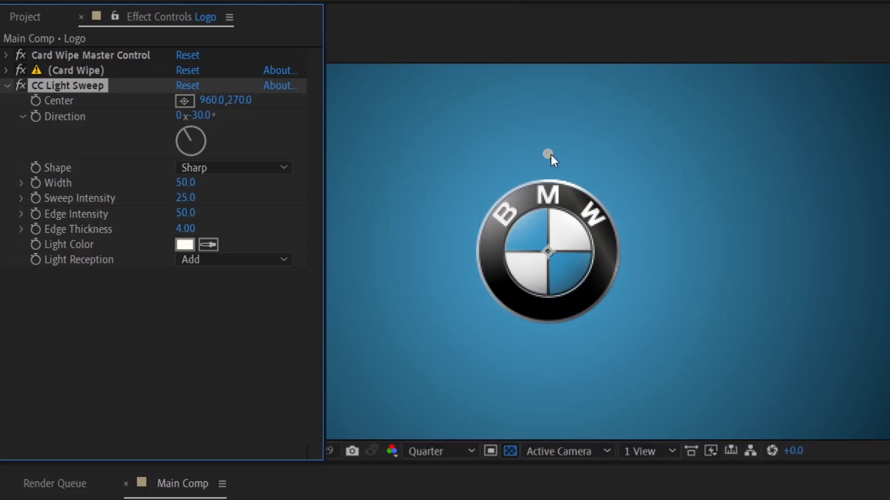
Step: Move the CC Light Sweep Center to the left of the logo at about 536, 360 and set Width to 40
drag(548, 155, 394, 187)
click(185, 183)
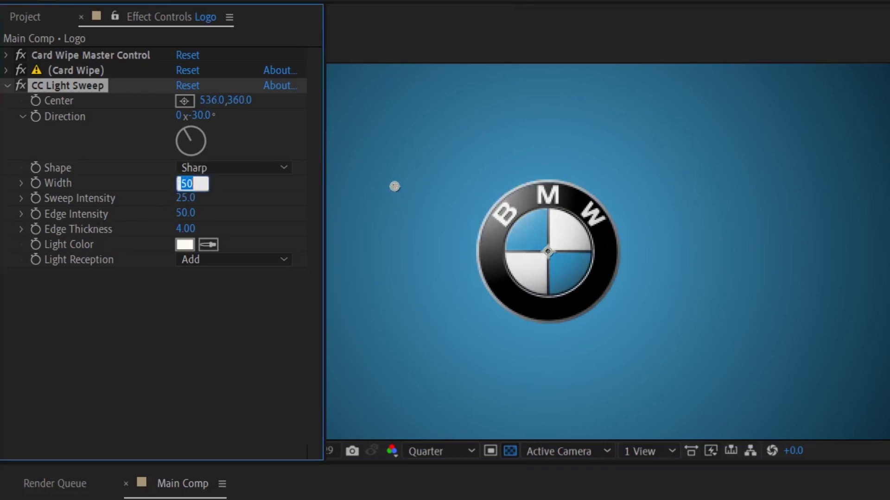
text(40)
key(Return)
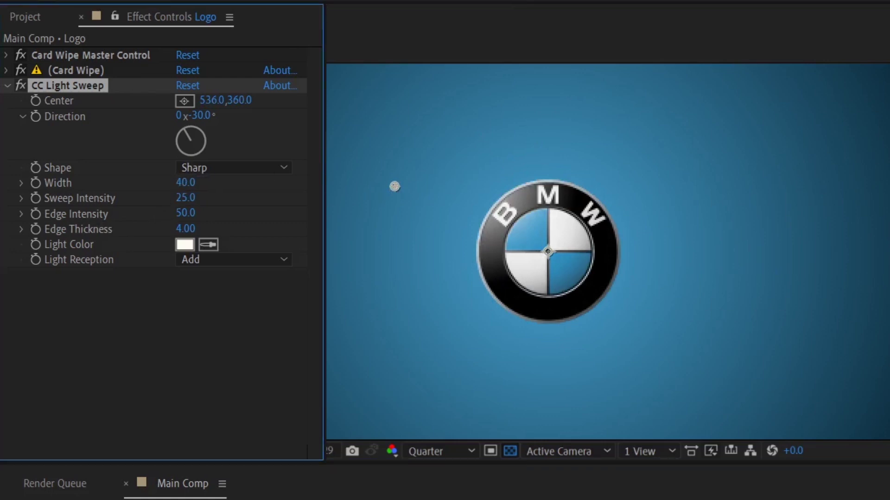
Step: Move the sweep's Center toward the logo to about 738, 282 and set Sweep Intensity to 35
drag(397, 186, 469, 160)
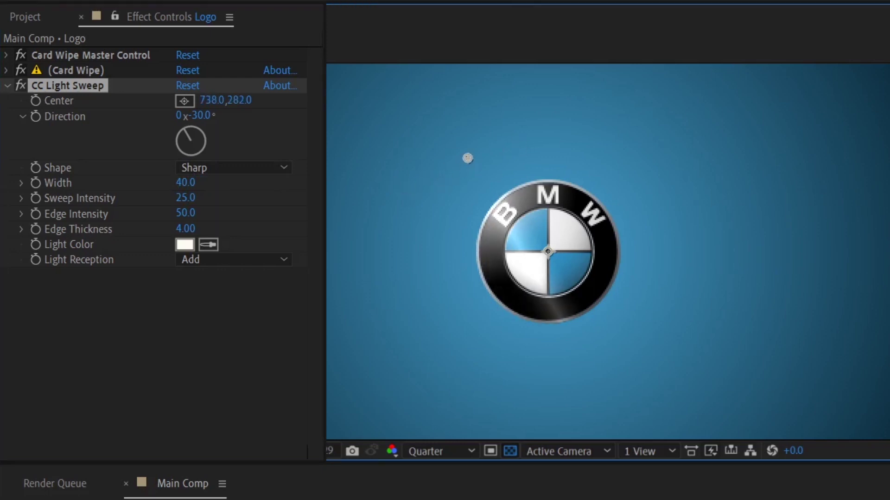
click(185, 198)
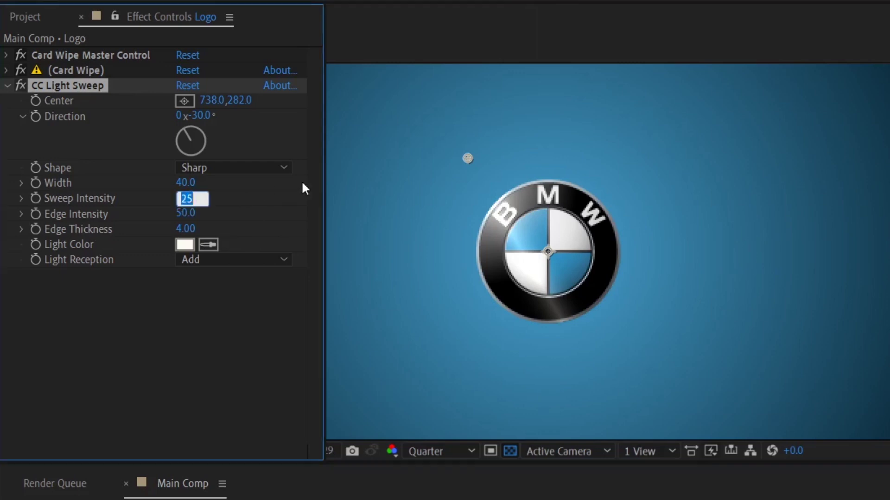
text(35)
key(Return)
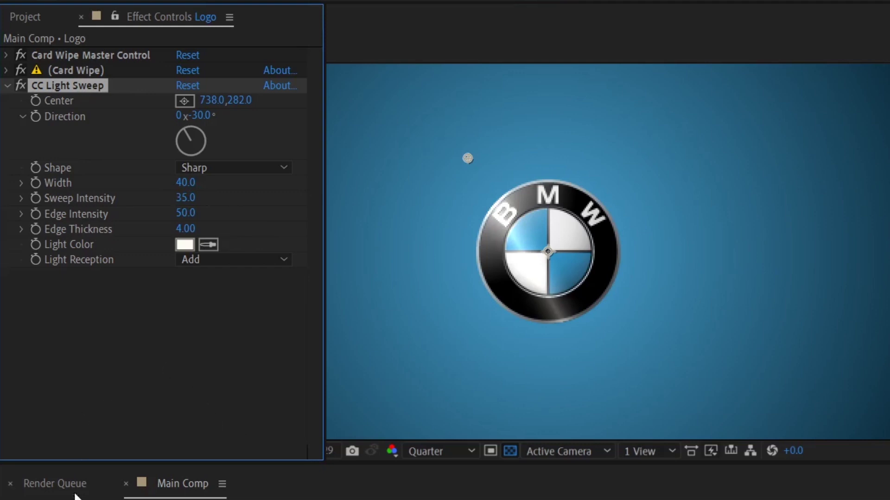
Step: Move the CC Light Sweep Center left of the logo to 452, 386 and keyframe it at 0;00;03;29
drag(469, 156, 363, 191)
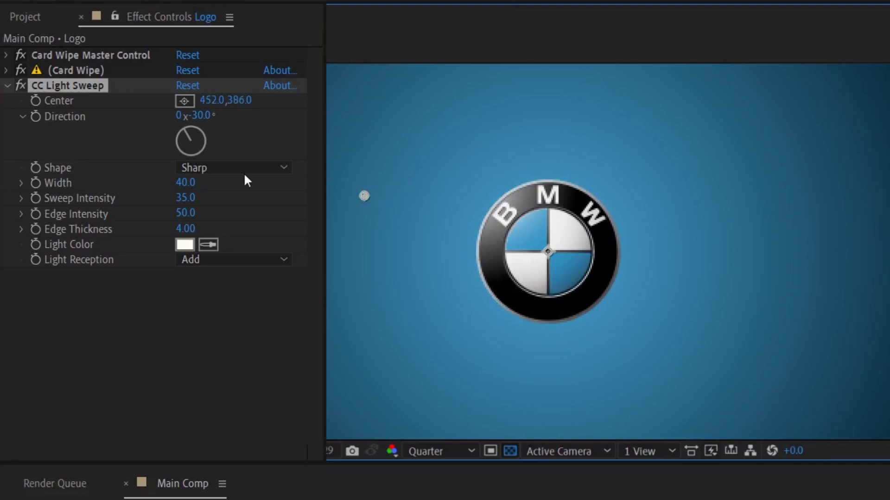
click(35, 100)
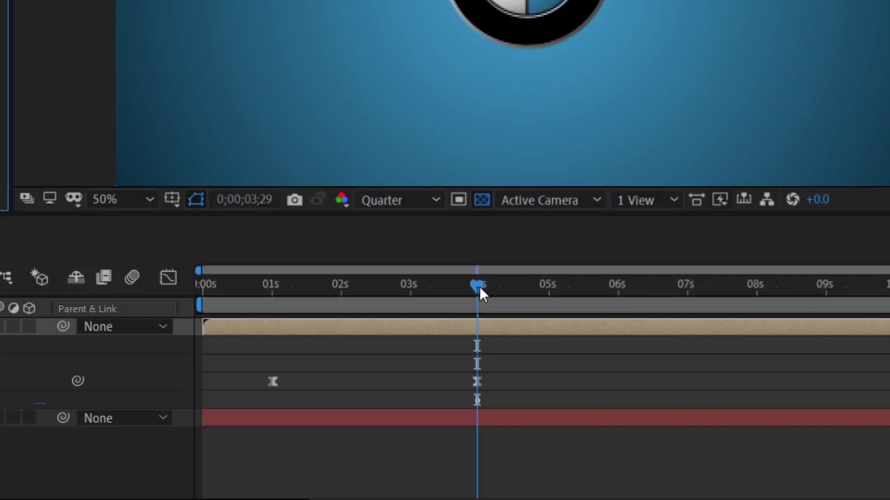
Step: At 0;00;05;00, move the sweep's Center past the logo to 1130, 96 to add the ending keyframe
drag(479, 287, 556, 302)
key(Page_Down)
key(Page_Up)
drag(372, 163, 503, 108)
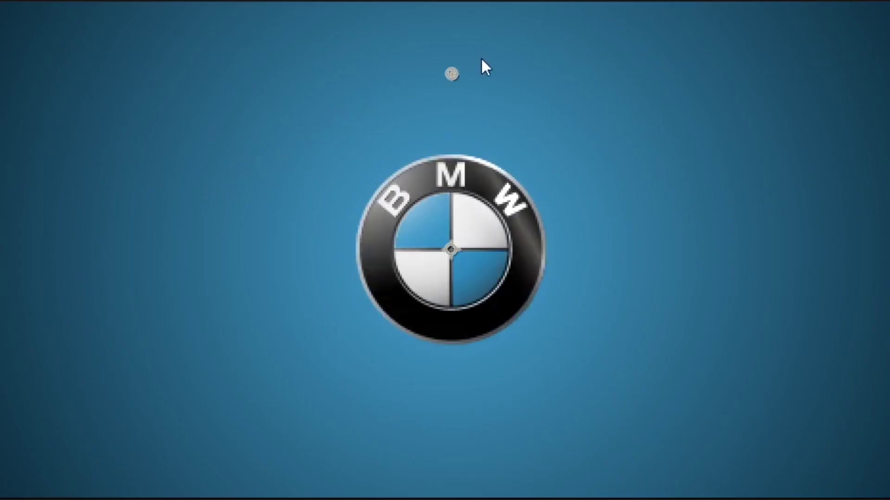
drag(482, 59, 532, 35)
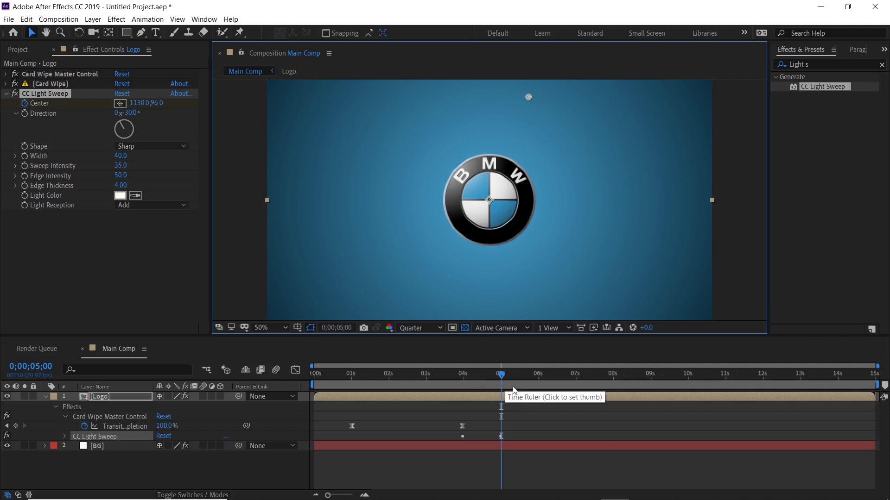
Step: Play back the light sweep from about 0;00;03;23 to just past its last Center keyframe
drag(502, 376, 457, 379)
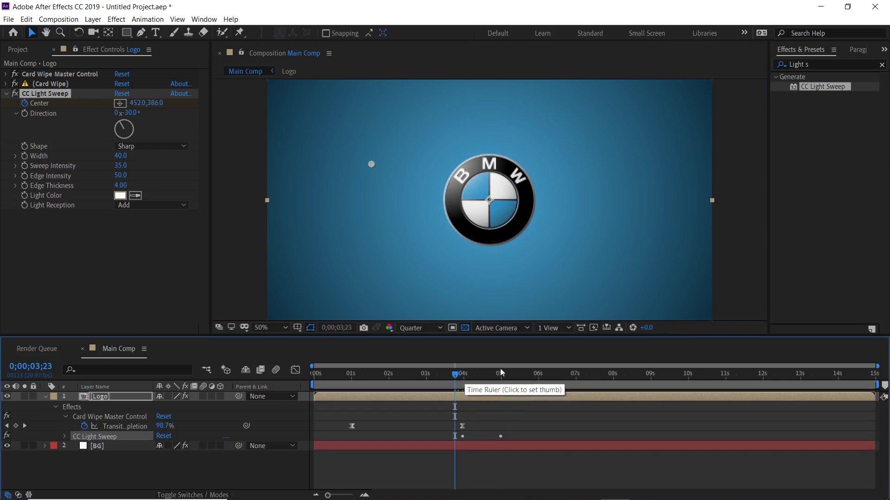
key(space)
key(space)
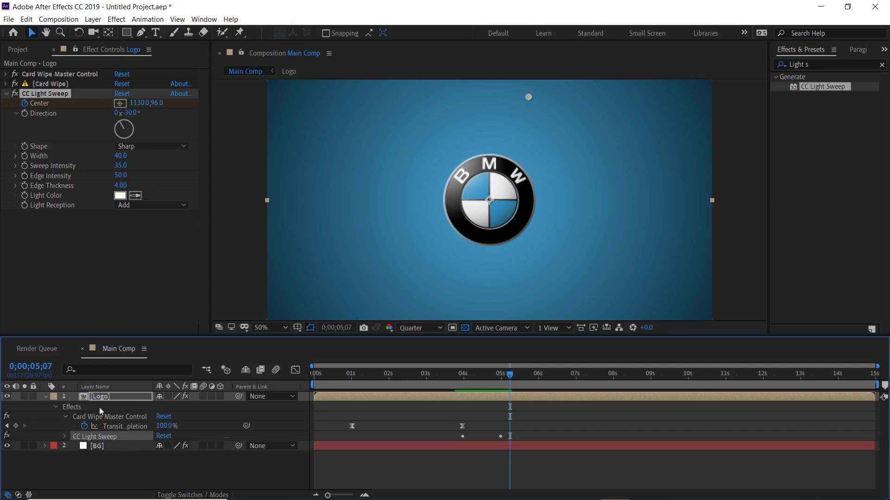
Step: Show only the Logo layer's keyframed properties and apply Easy Ease to both CC Light Sweep Center keyframes
click(46, 397)
click(132, 398)
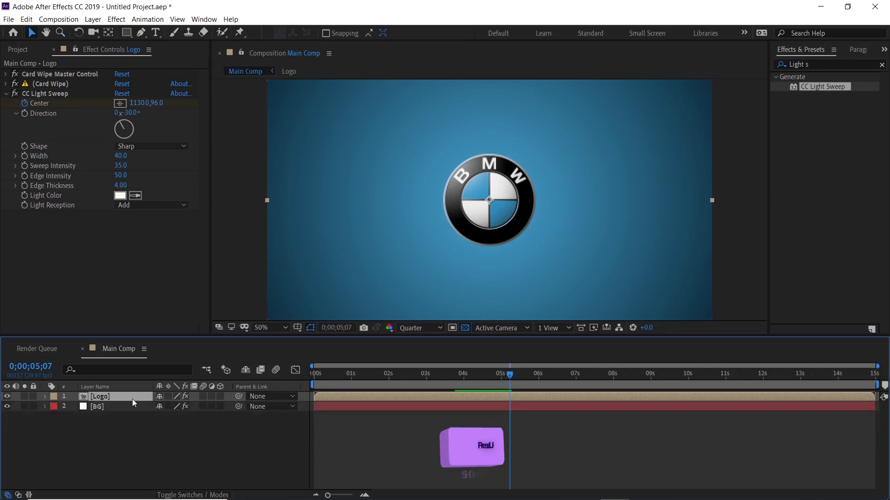
key(u)
drag(455, 428, 506, 435)
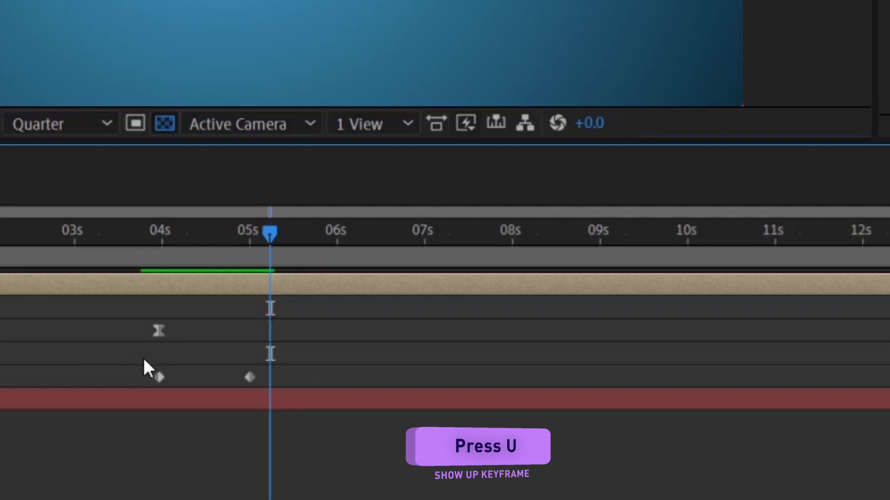
drag(261, 376, 271, 380)
right_click(246, 374)
mouse_move(312, 357)
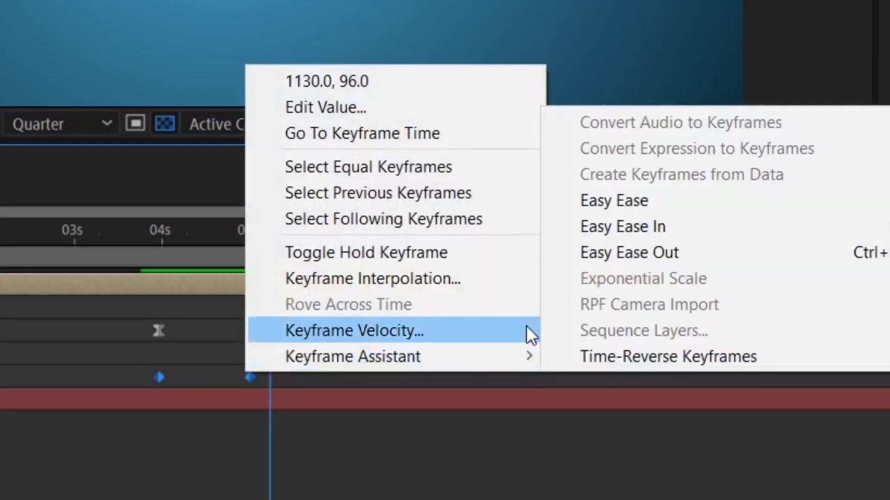
click(612, 199)
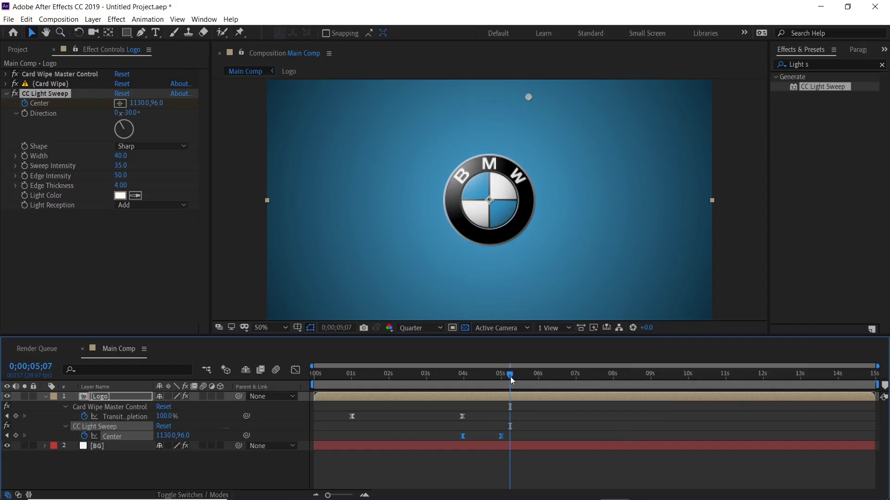
Step: Preview the whole logo animation from the start of the composition through the light sweep
key(Home)
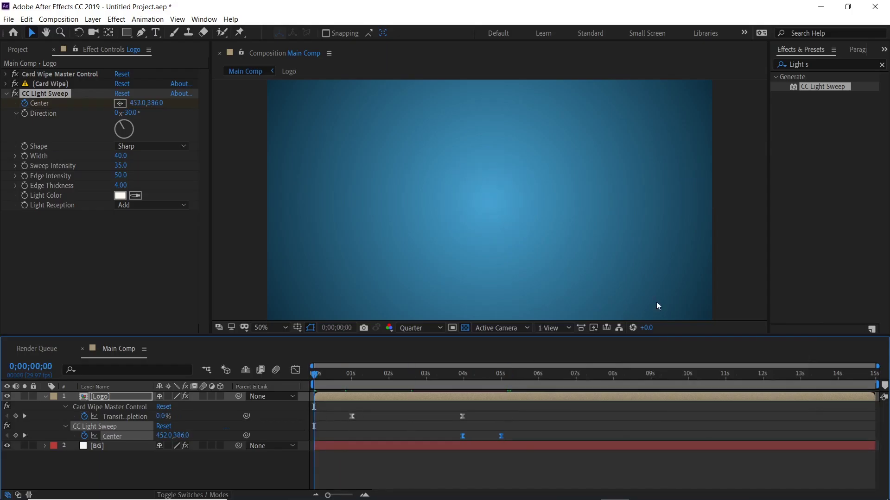
key(space)
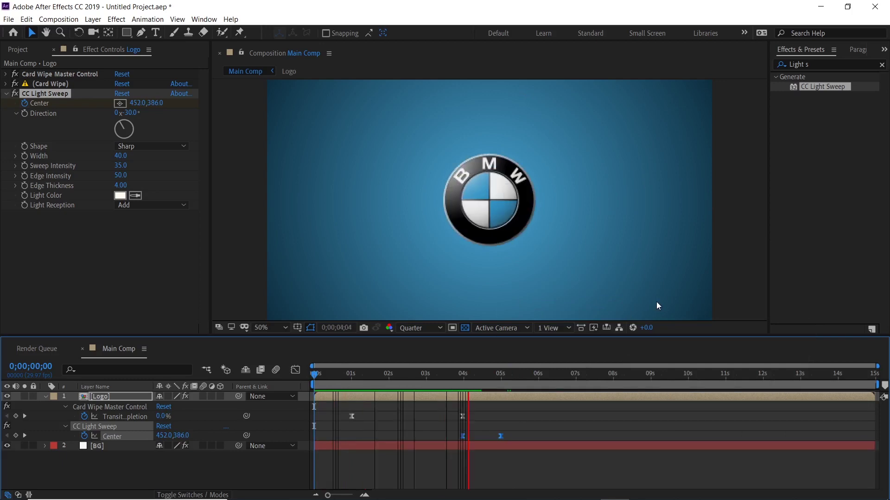
key(space)
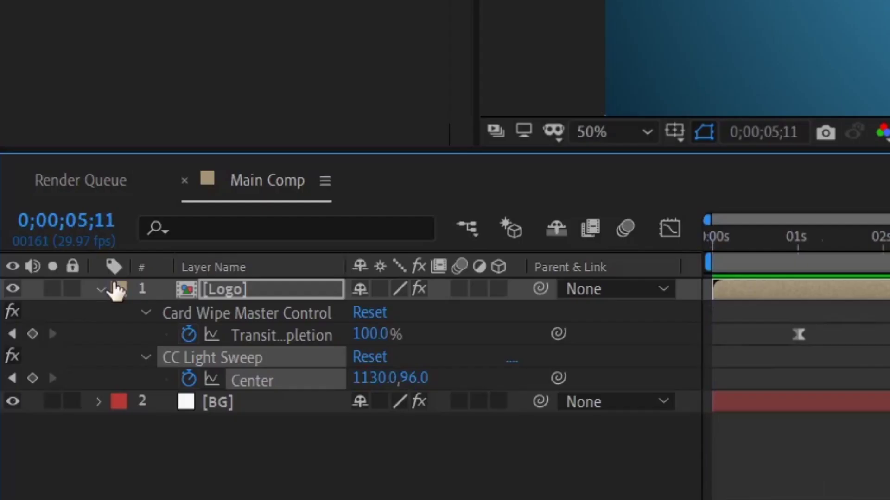
Step: Collapse the Logo layer's properties and duplicate the layer
click(45, 396)
click(157, 365)
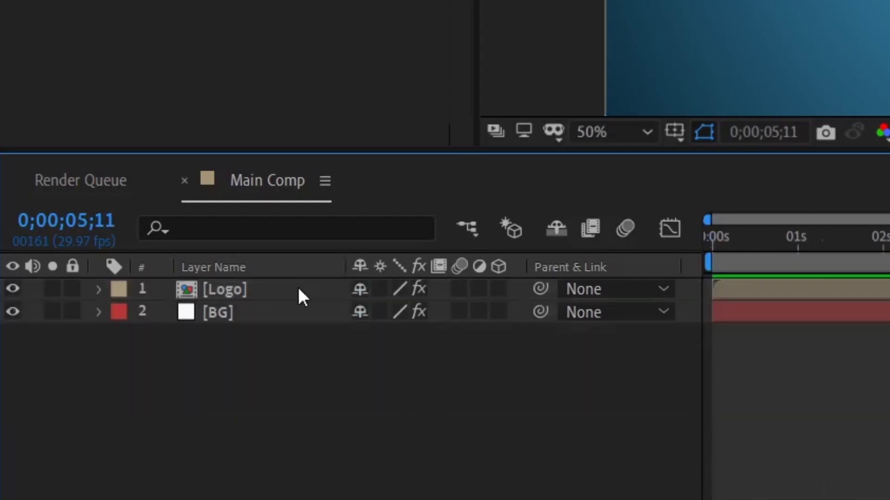
click(299, 290)
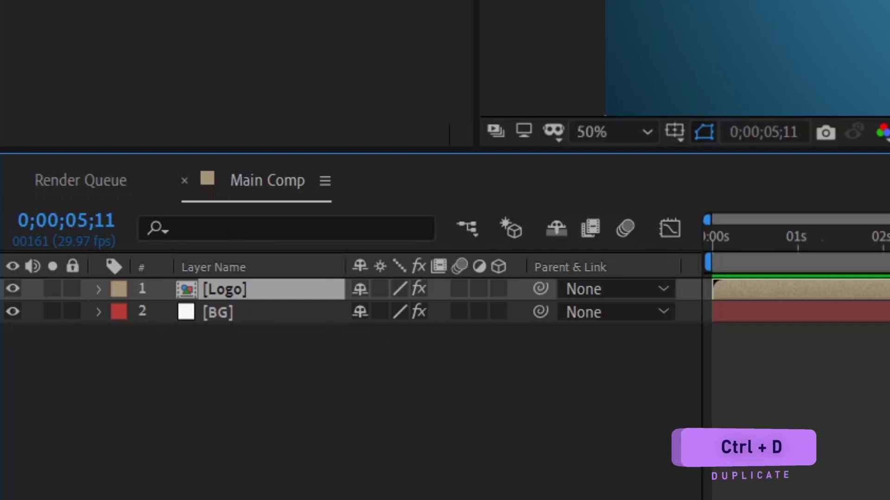
click(62, 18)
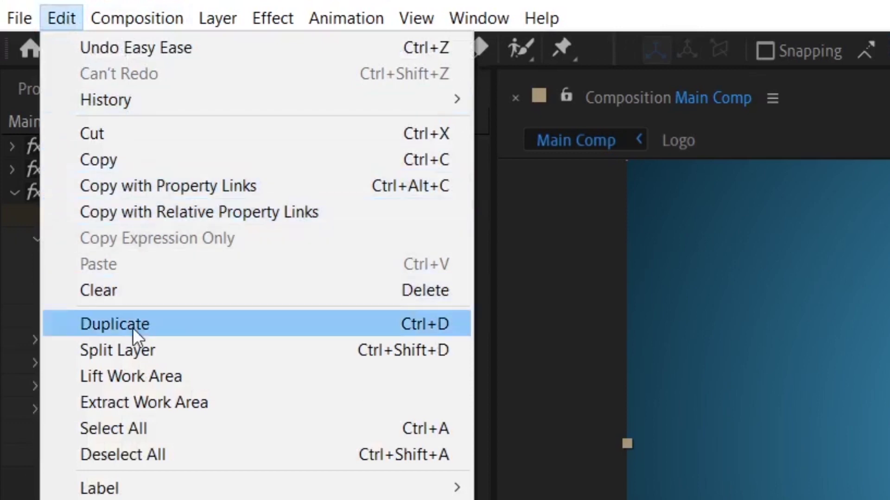
click(133, 327)
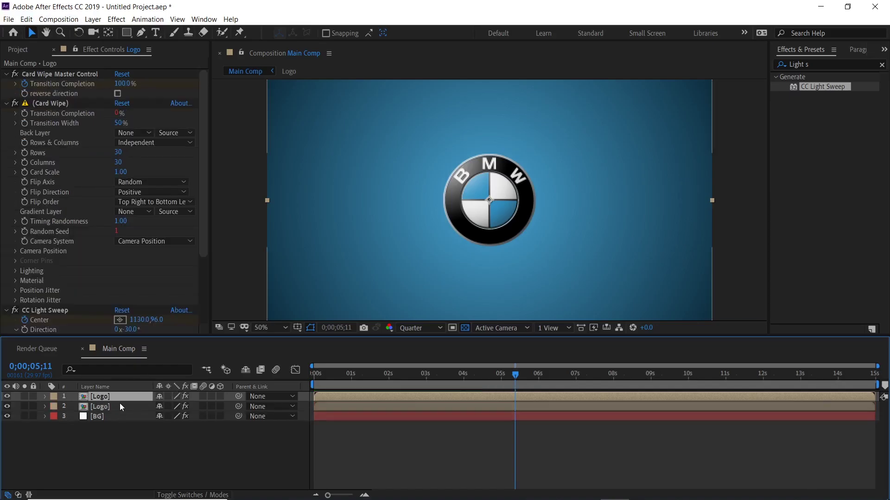
Step: Rename the upper Logo layer as Logo Rotation
right_click(119, 397)
click(139, 392)
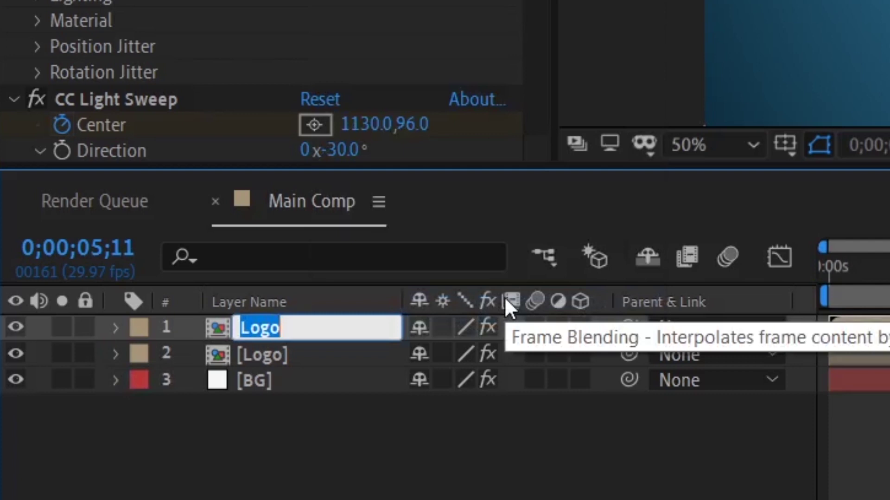
text(Logo Rotation)
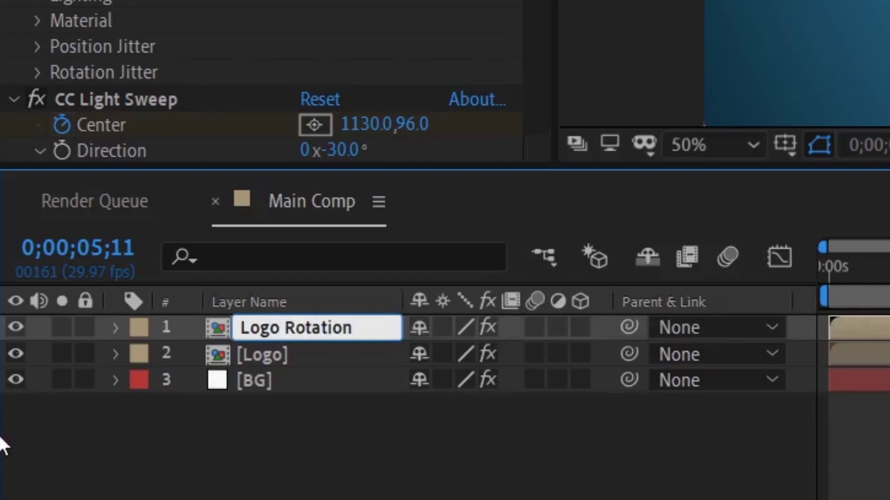
key(Return)
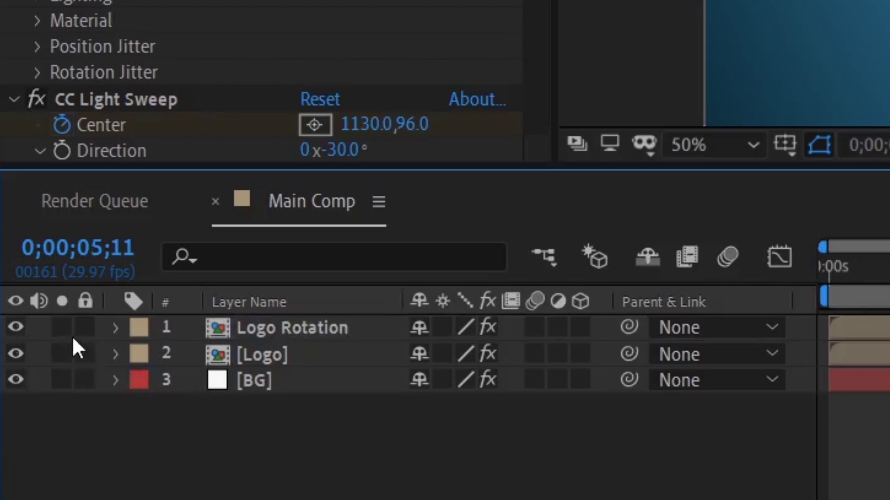
Step: Solo the Logo Rotation layer and delete its Card Wipe Master Control, Card Wipe and CC Light Sweep effects
click(62, 326)
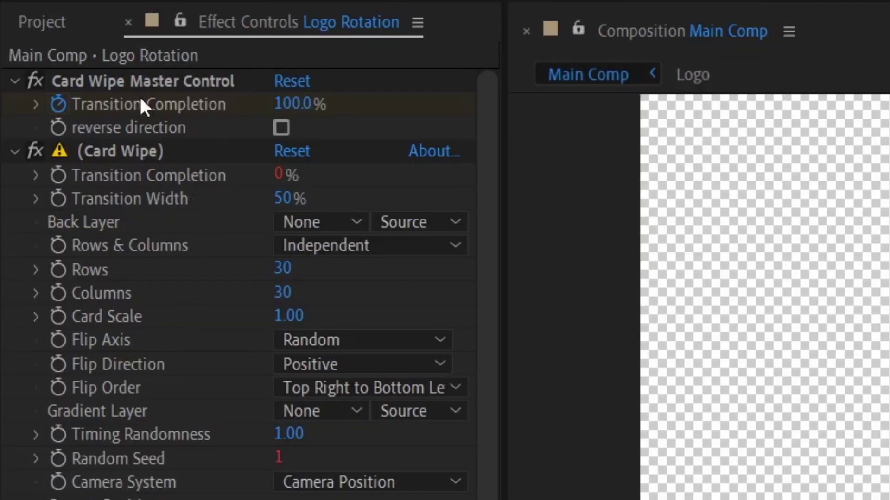
click(133, 79)
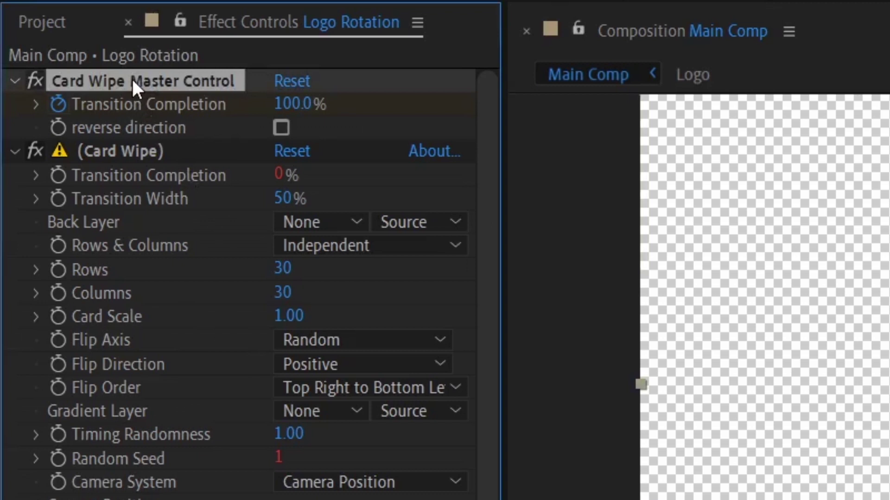
key(Delete)
click(121, 82)
key(Delete)
click(116, 82)
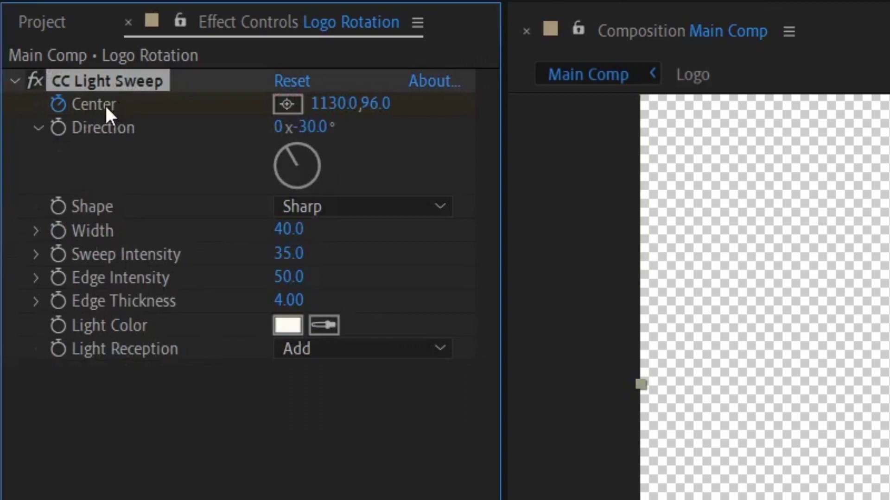
key(Delete)
Step: Search the effects for "shat", apply Shatter to the Logo Rotation layer, and set its View to Rendered
click(815, 64)
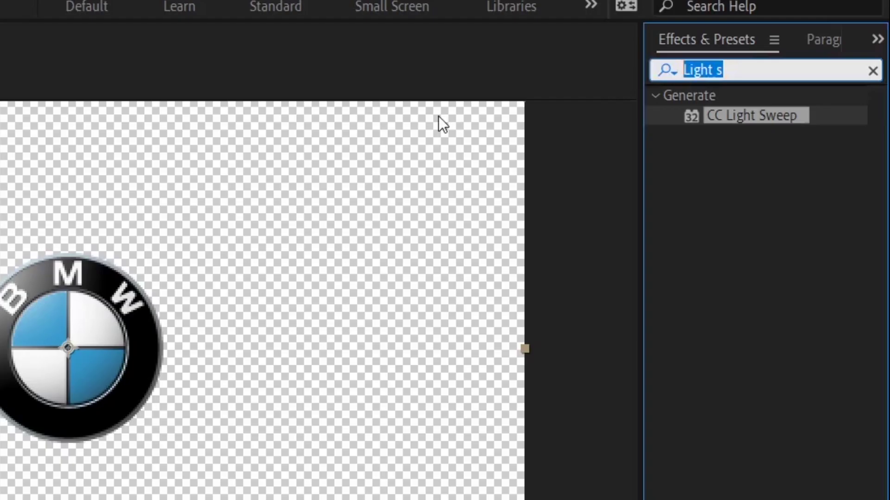
text(sha)
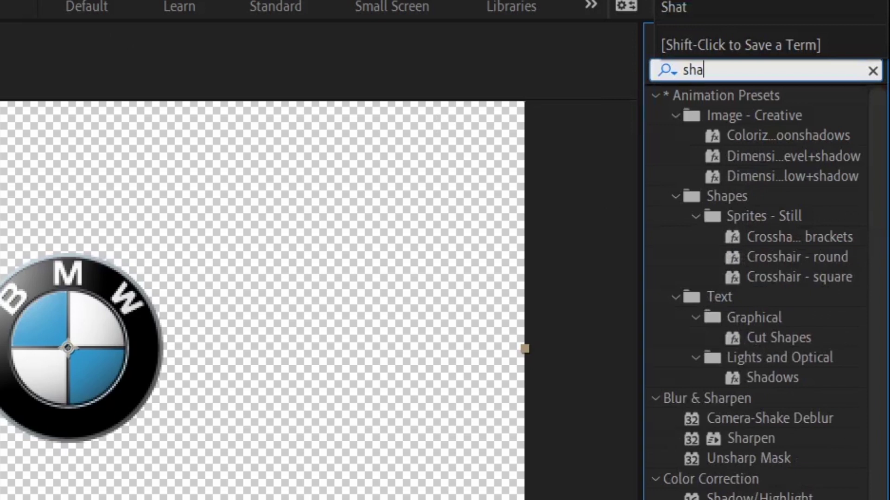
text(t)
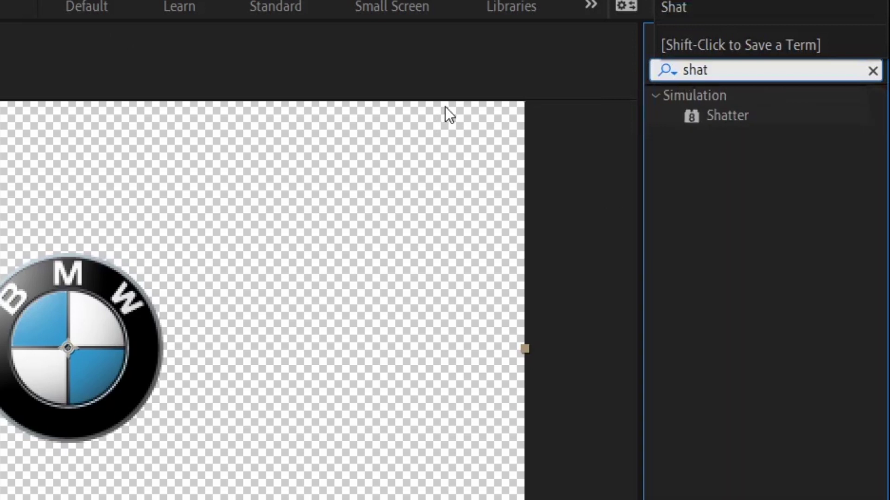
click(739, 116)
drag(738, 113, 112, 397)
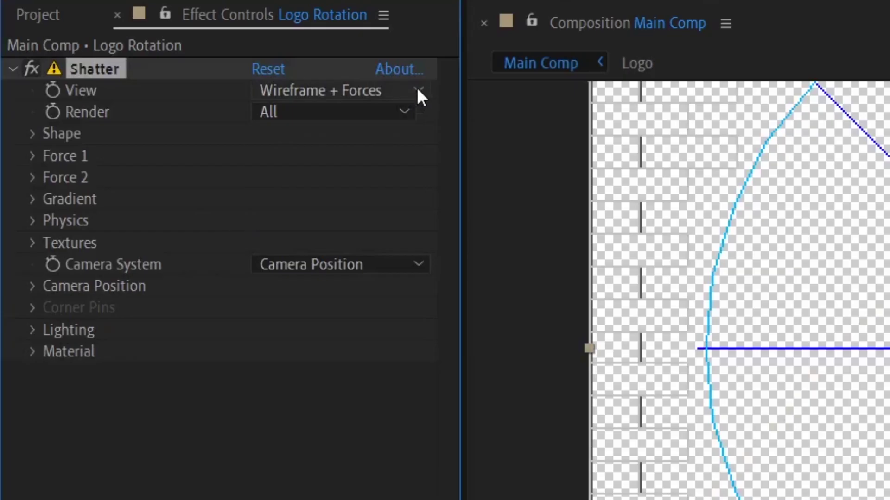
click(189, 84)
click(172, 98)
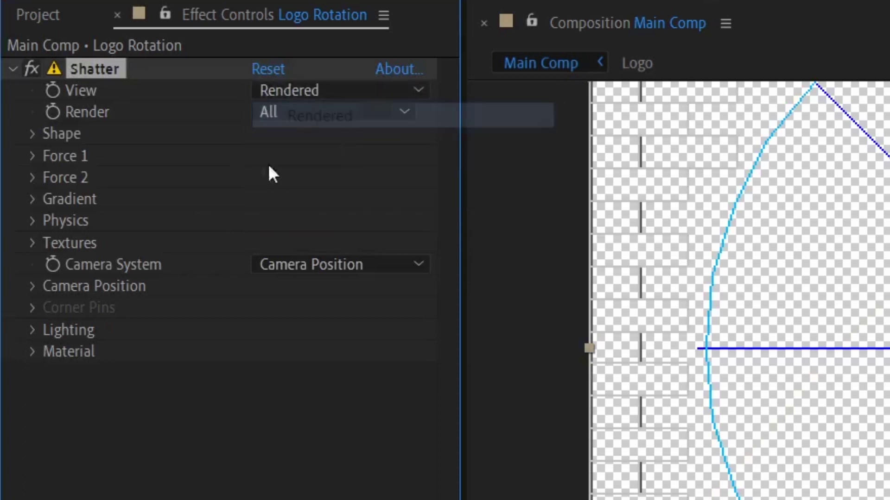
Step: Set the Shatter shape Pattern to Custom and choose Logo Rotation as the Custom Shatter Map
click(33, 135)
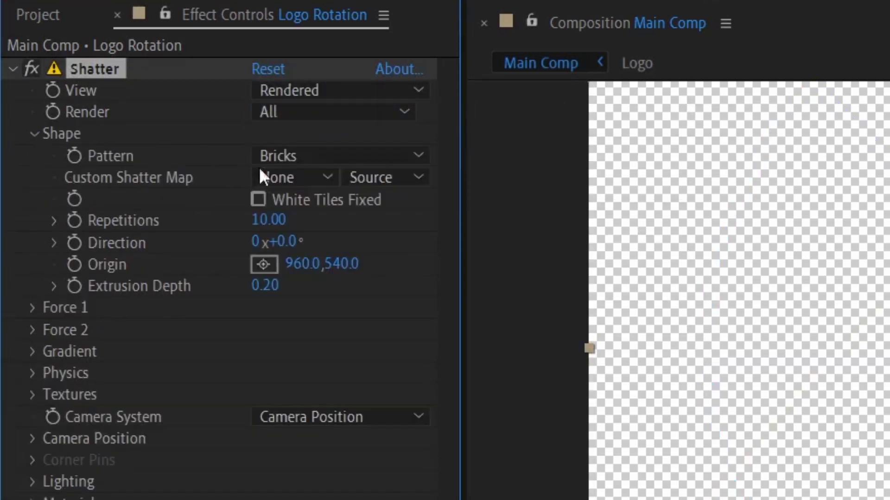
click(417, 156)
click(397, 181)
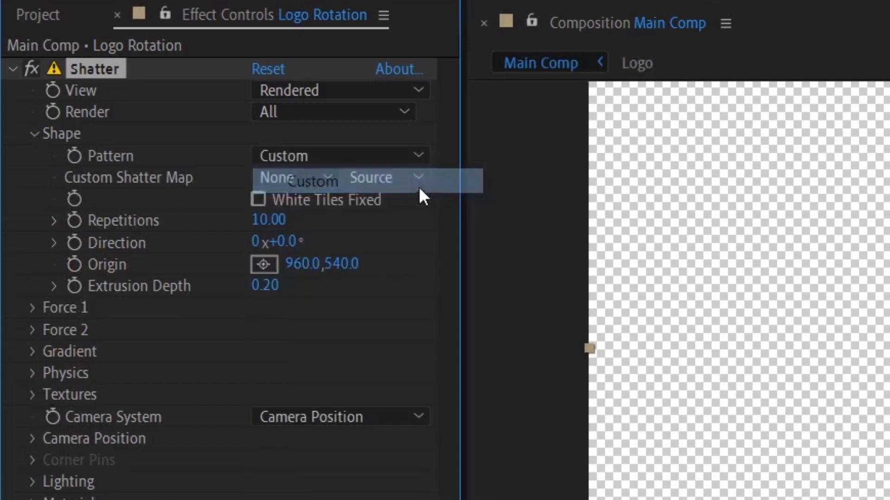
click(327, 178)
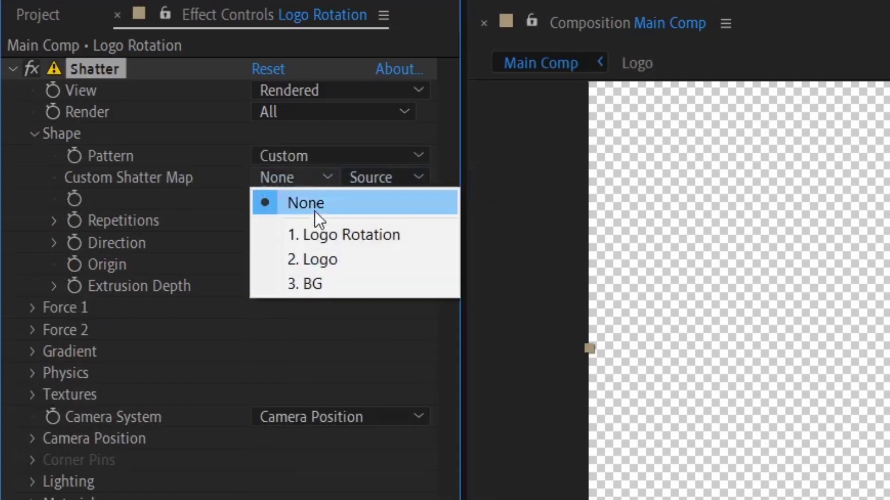
click(334, 236)
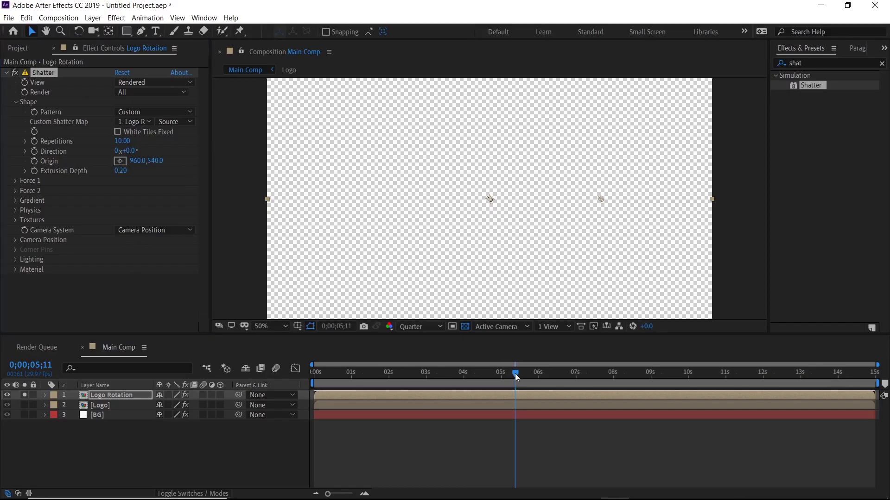
Step: Return the playhead to 0;00;00;00 and set the Shatter Extrusion Depth to 0.30
drag(516, 373, 293, 426)
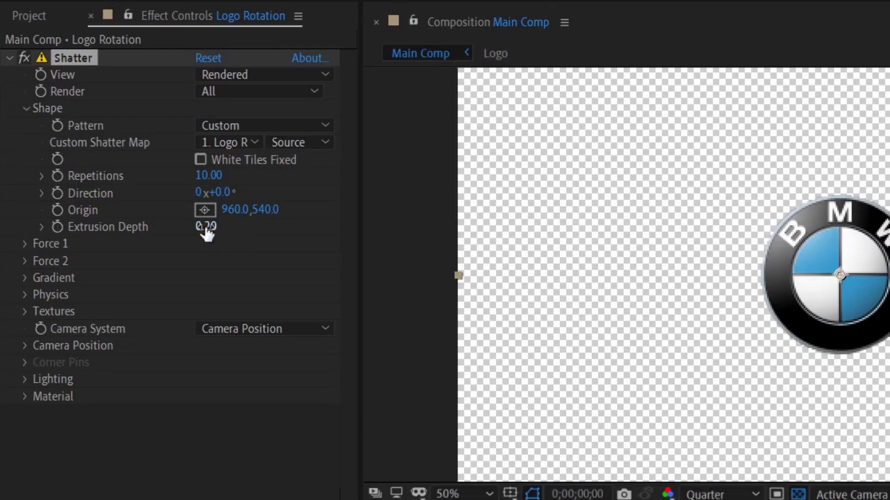
click(120, 171)
text(0)
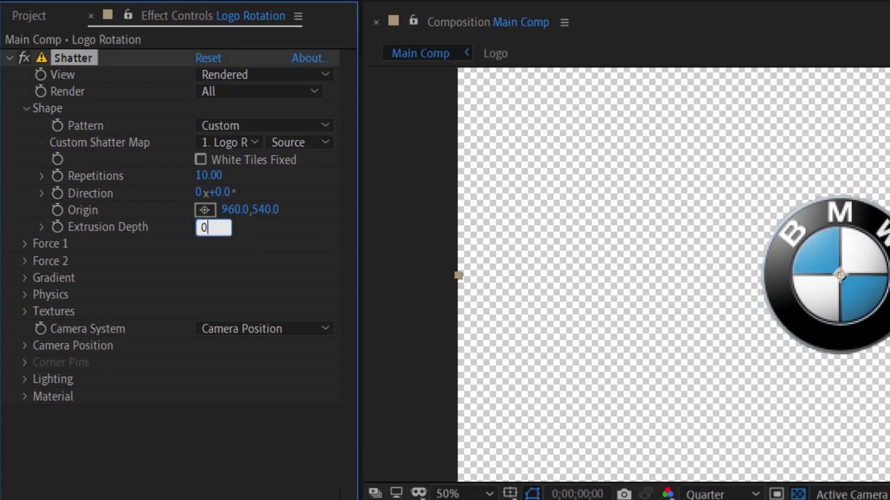
text(.30)
key(Return)
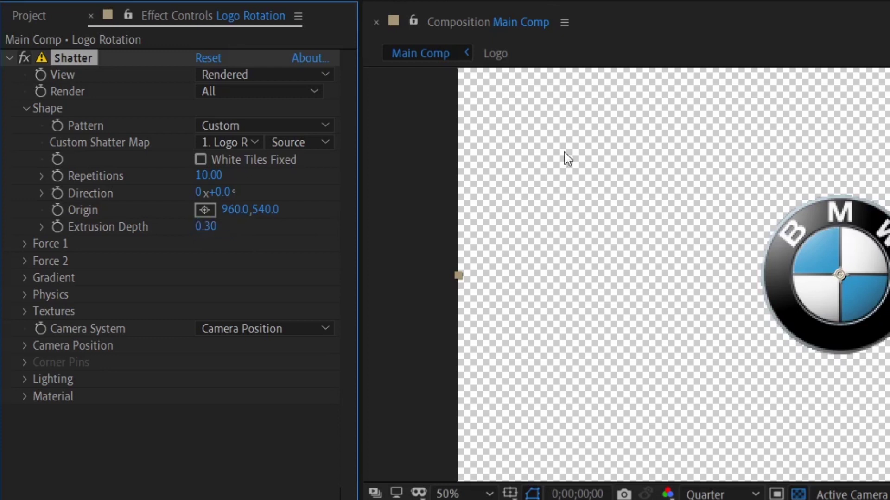
Step: Set the Shatter Force 1 Strength to 0 on the Logo Rotation layer
click(24, 244)
click(205, 311)
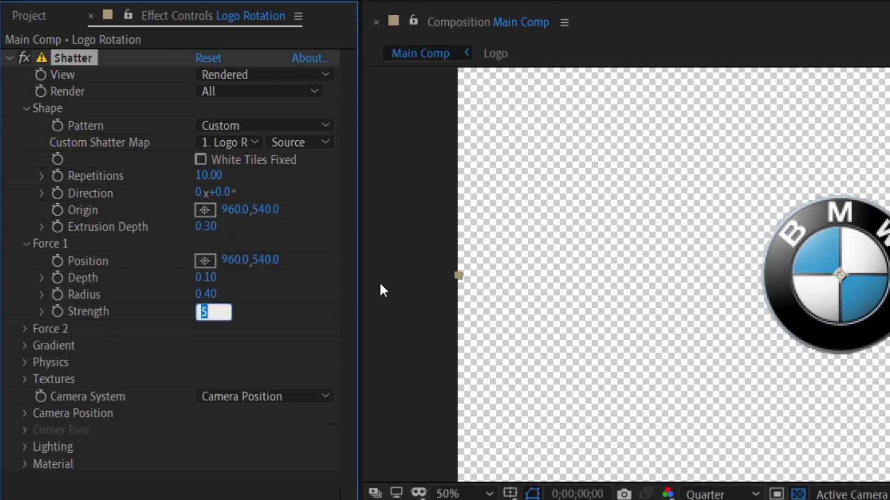
text(0)
key(Return)
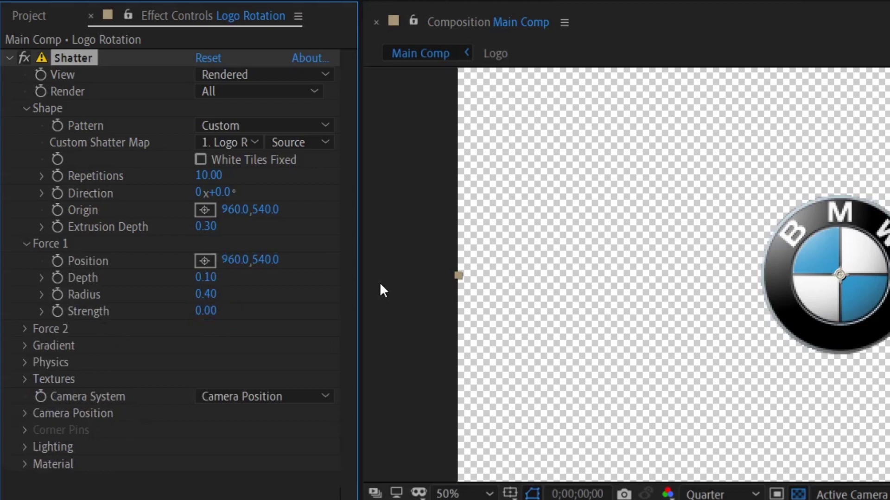
Step: Set the Shatter Physics Rotation Speed and Randomness to 0
click(25, 362)
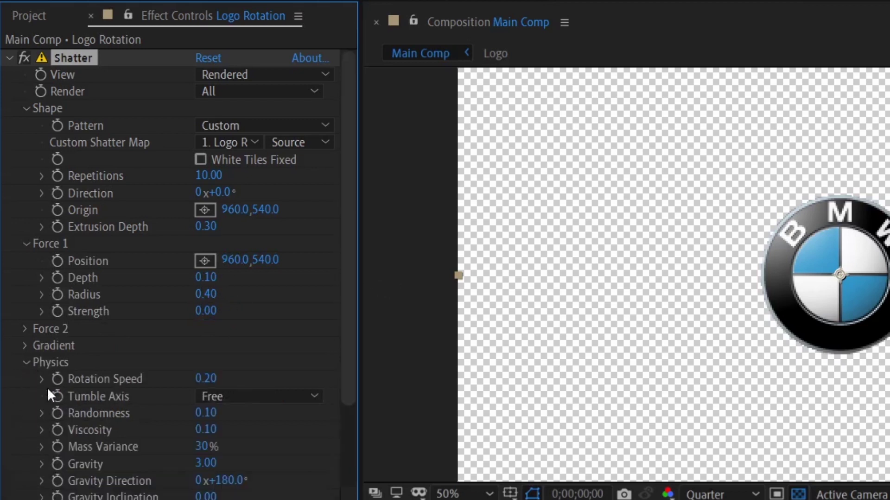
click(200, 380)
text(0)
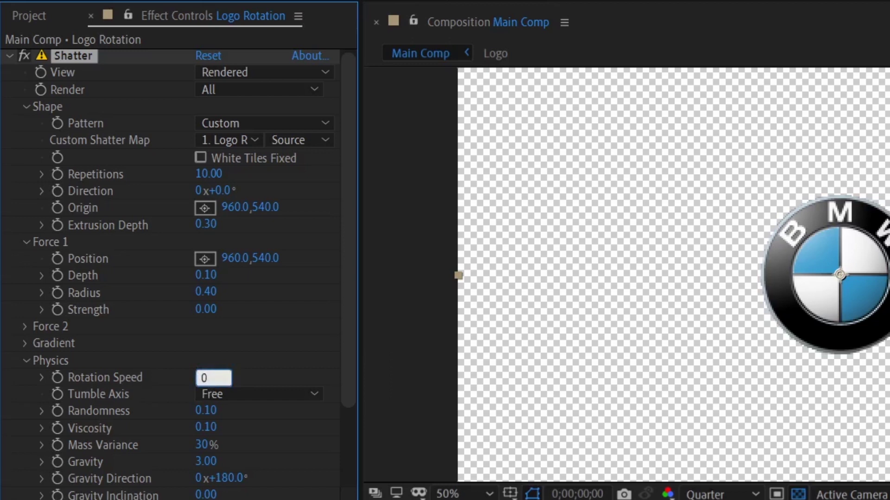
key(Return)
click(208, 412)
text(0)
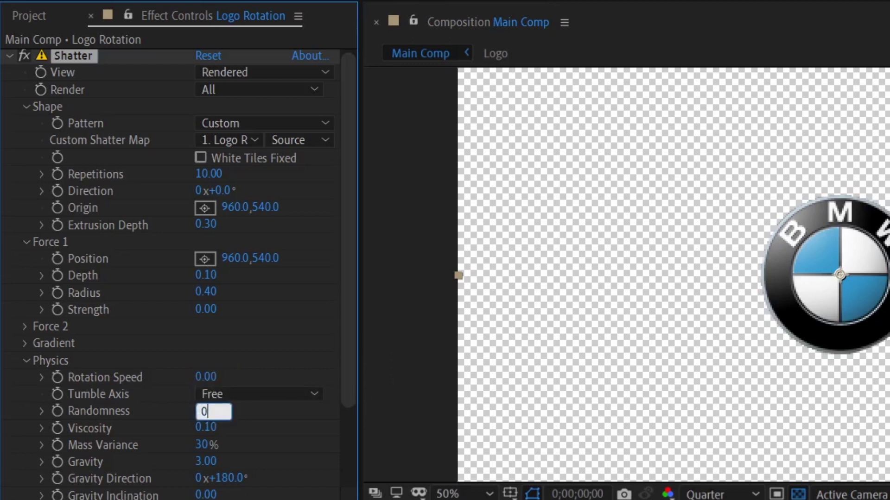
key(Return)
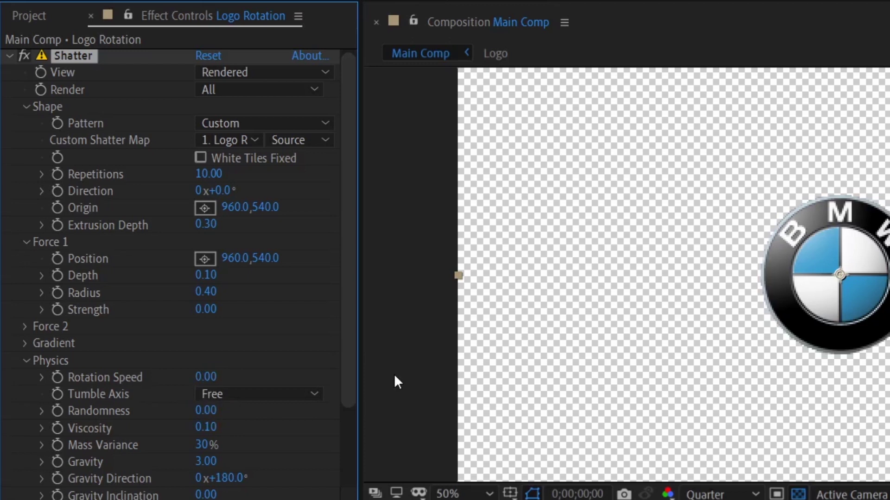
Step: Set the Shatter Physics Viscosity and Gravity to 0
click(205, 427)
text(0)
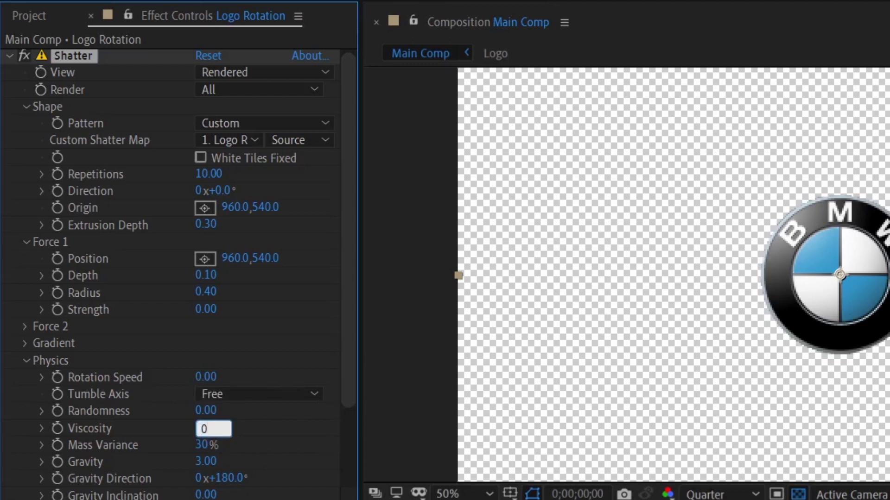
key(Return)
click(205, 462)
text(0)
key(Return)
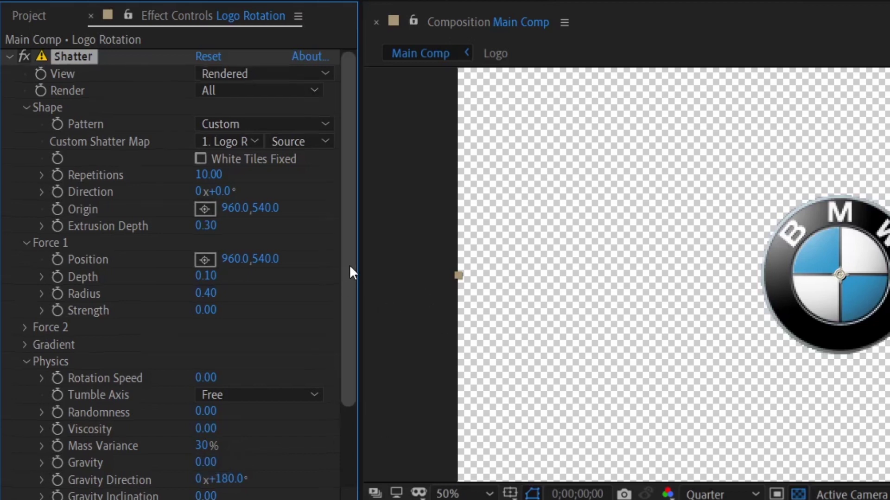
Step: Keyframe the Shatter Camera Position Y Rotation at 0;00;00;00, then reveal that keyframe and move it to about 4 seconds
drag(349, 270, 335, 369)
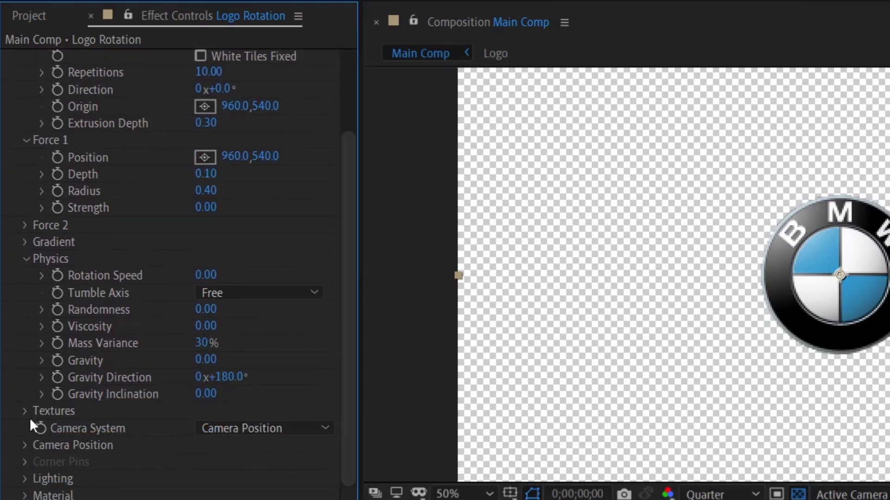
click(24, 445)
scroll(48, 463, down, 3)
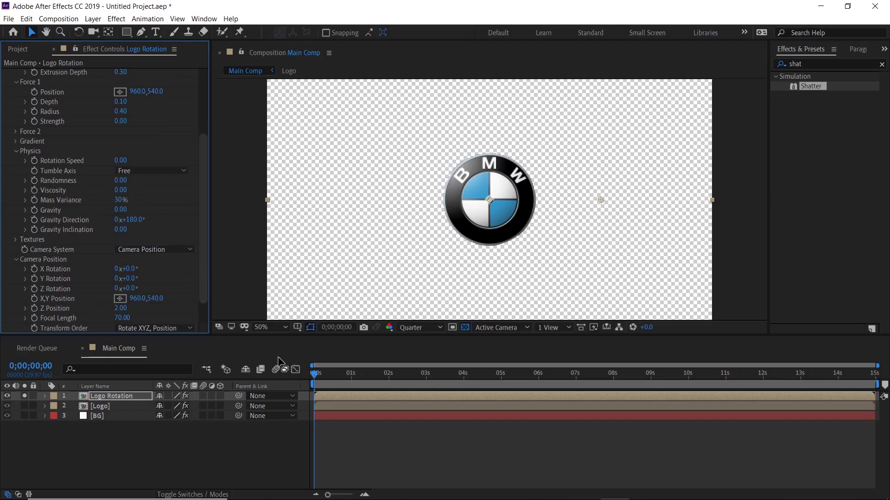
click(321, 375)
drag(322, 378, 314, 376)
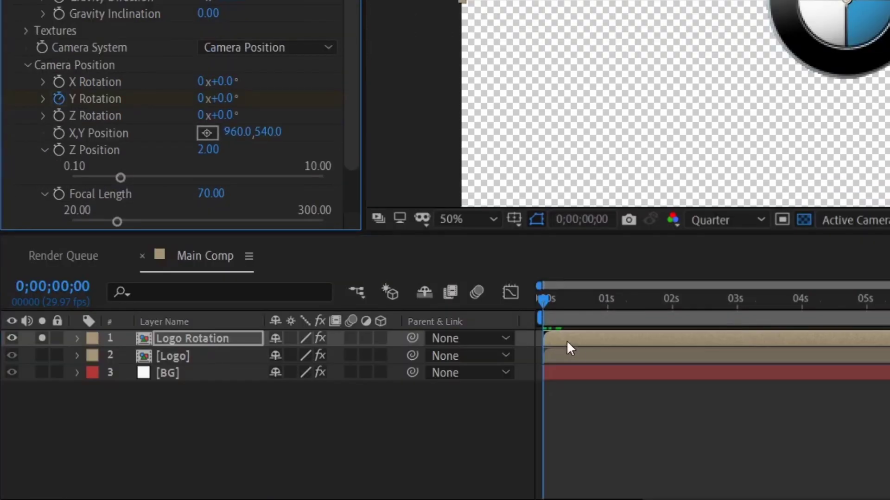
click(565, 338)
key(u)
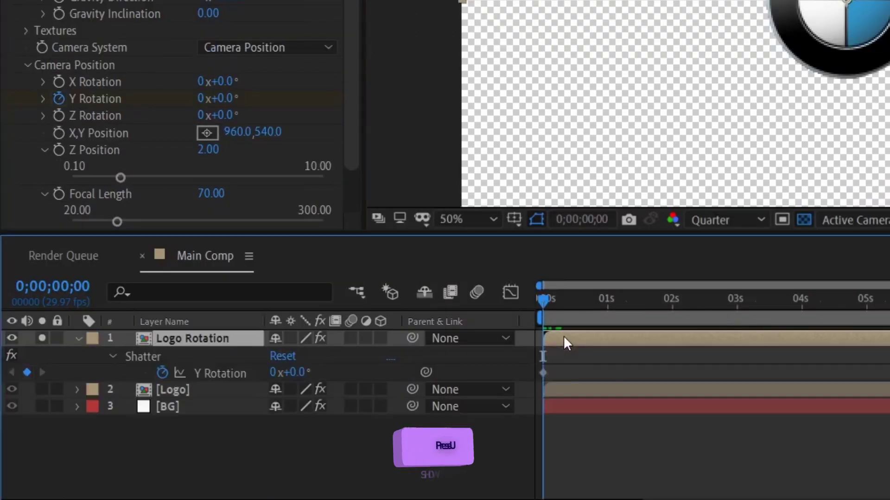
drag(545, 372, 807, 363)
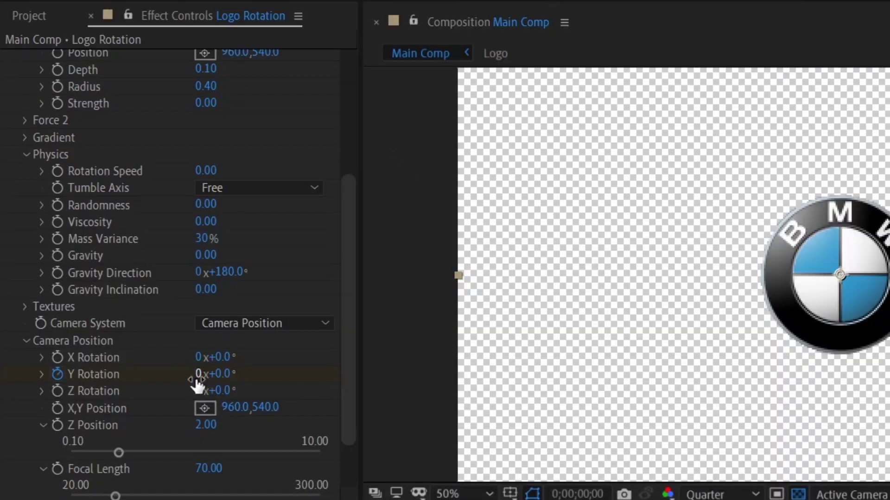
Step: Set the Y Rotation to 2x+0.0° at 0;00;00;00 and preview the logo's spin
click(197, 375)
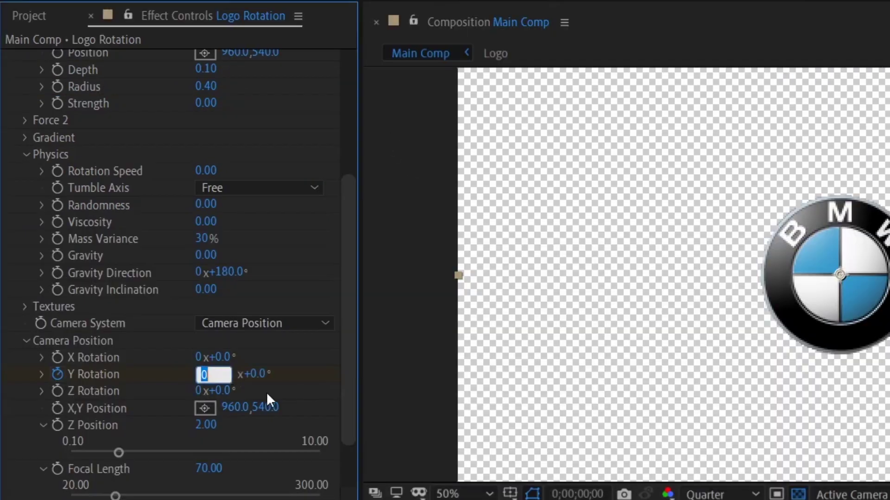
text(2)
key(Return)
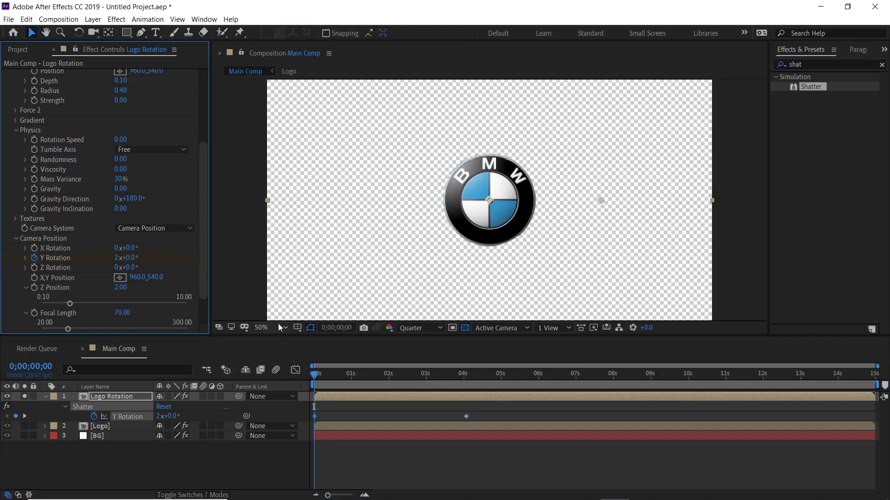
key(space)
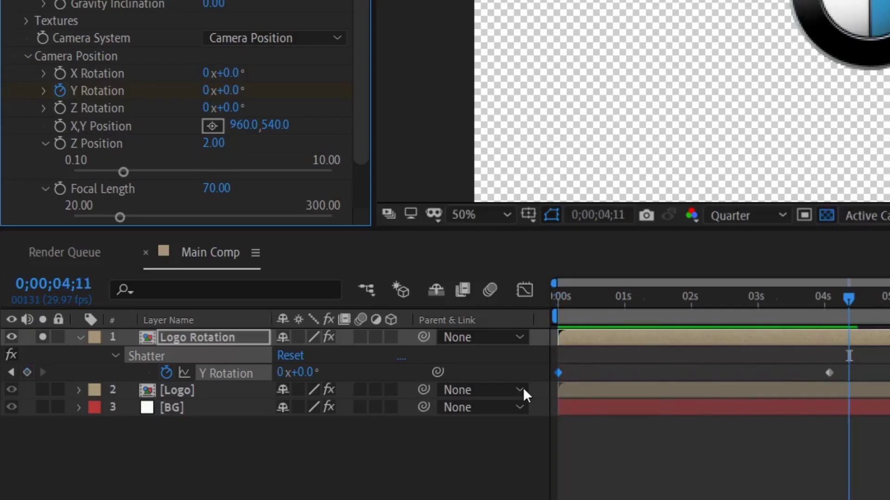
Step: Apply Easy Ease to both Y Rotation keyframes and collapse the Logo Rotation layer
drag(549, 355, 849, 372)
right_click(829, 373)
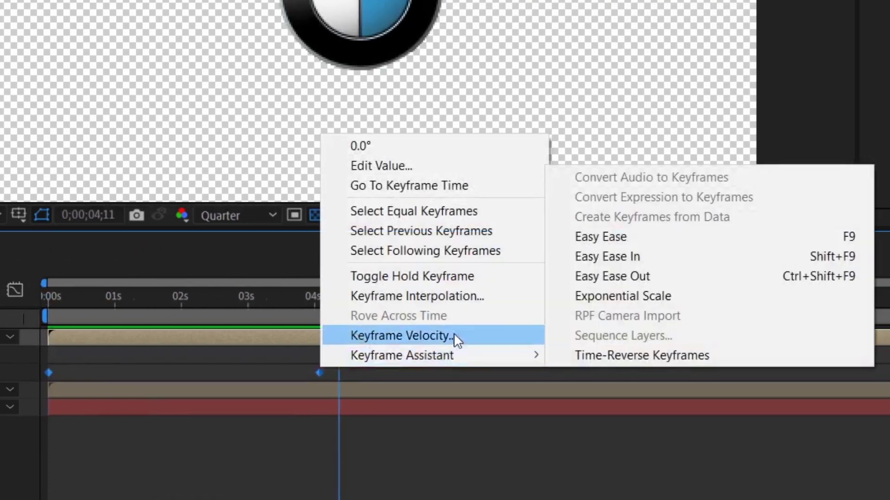
click(607, 235)
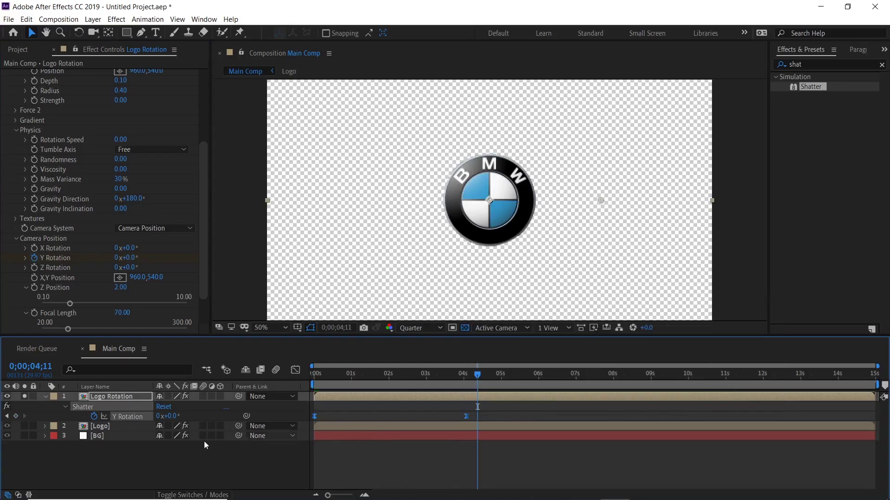
click(46, 396)
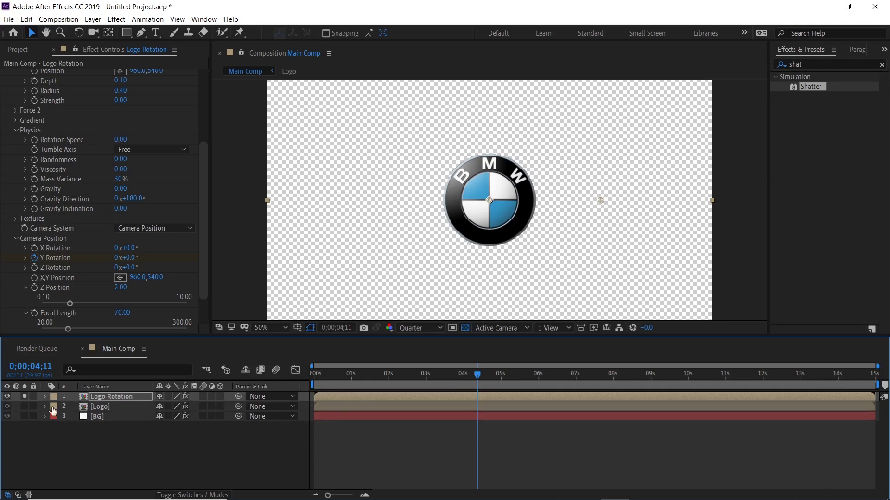
Step: Solo the Logo layer instead of Logo Rotation and preview its animation from the start
click(24, 406)
click(25, 396)
click(475, 374)
drag(475, 374, 269, 419)
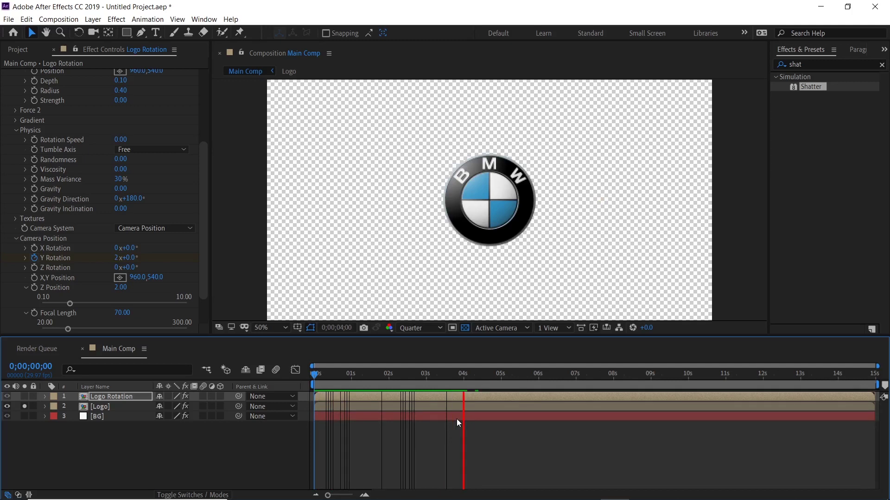
click(534, 374)
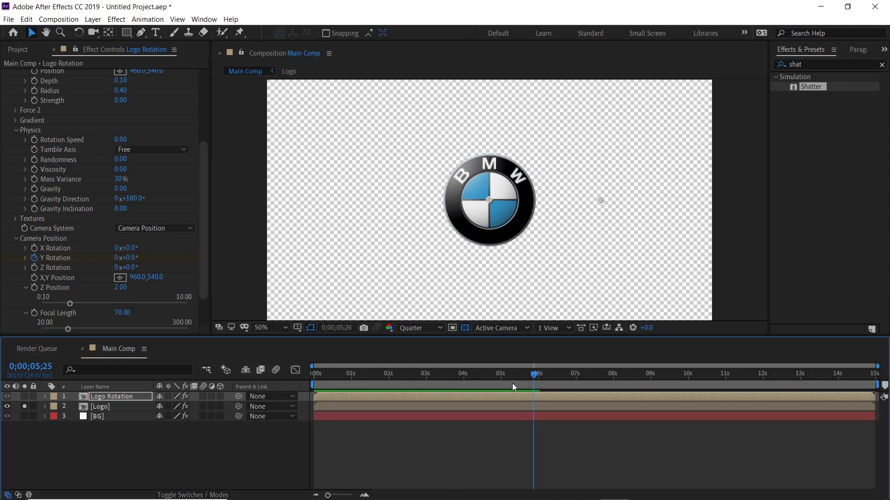
Step: Place the playhead at 0;00;05;00 and shift the Logo Rotation layer so that it starts there
click(509, 374)
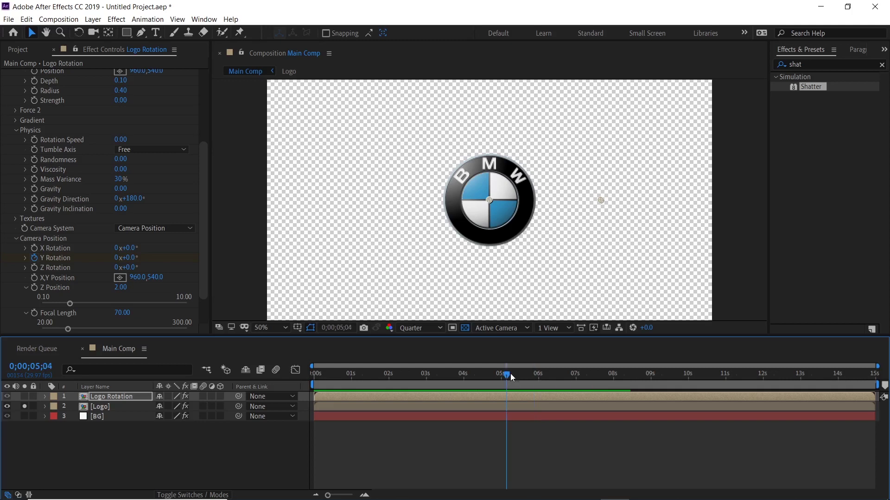
drag(510, 373, 501, 382)
click(132, 397)
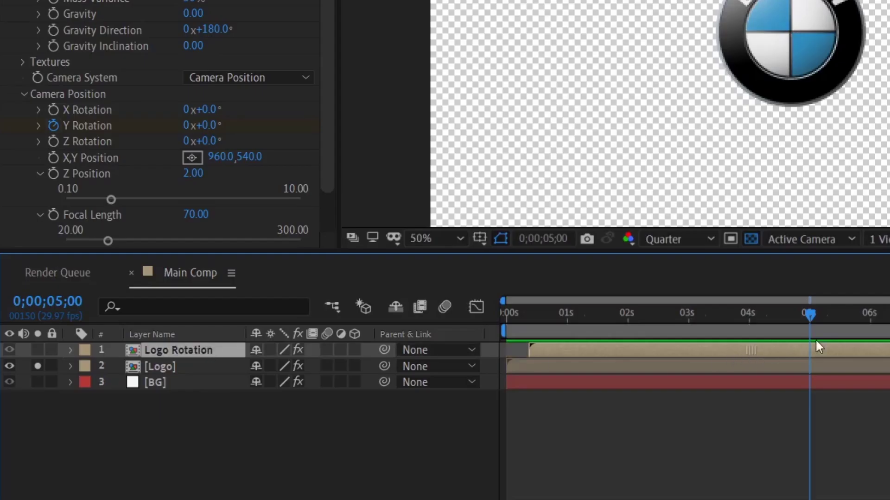
drag(817, 347, 877, 350)
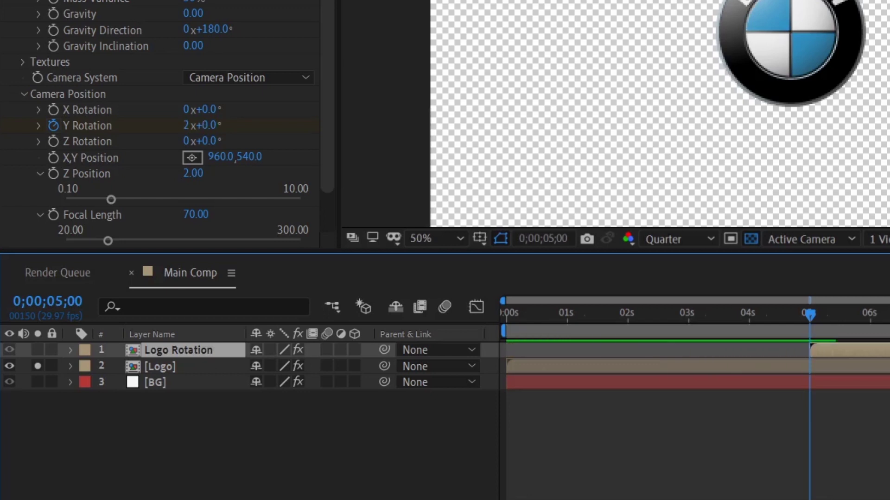
Step: Split the Logo layer at 0;00;05;00 and delete the part after the split
click(760, 367)
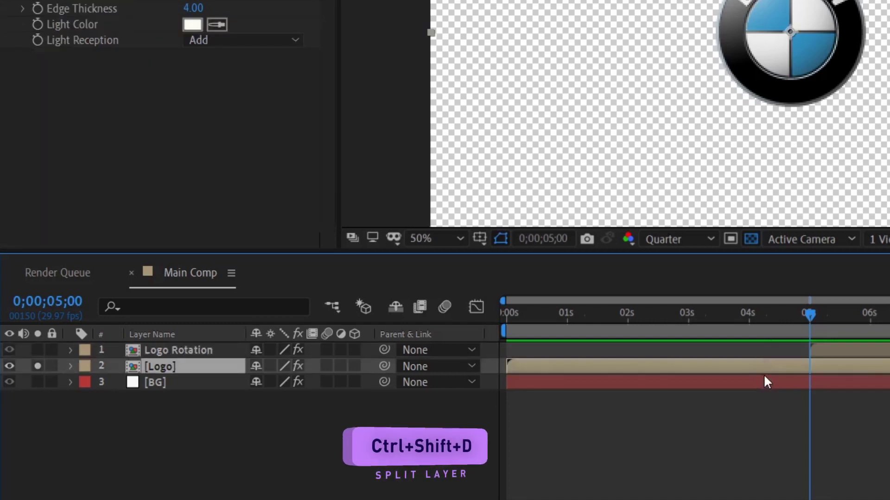
key(ctrl+shift+d)
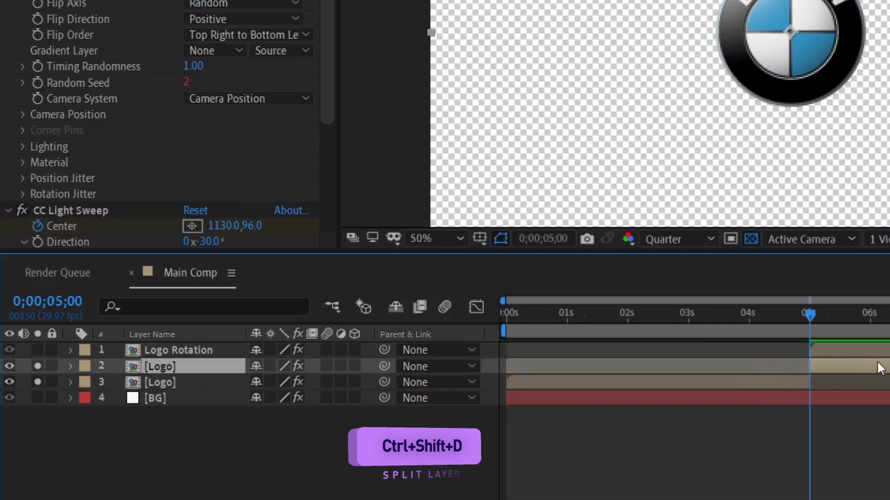
key(Delete)
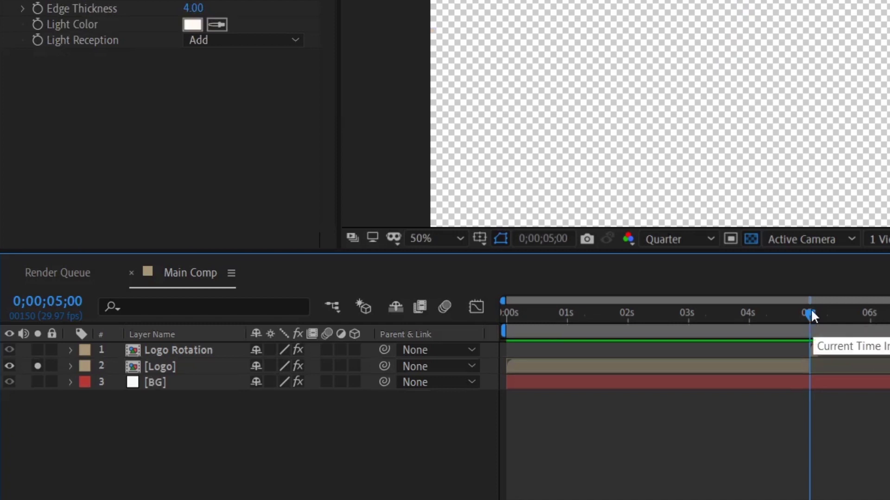
Step: Turn off the Logo layer's solo and preview the combined animation over the background from the start
drag(809, 313, 462, 417)
key(space)
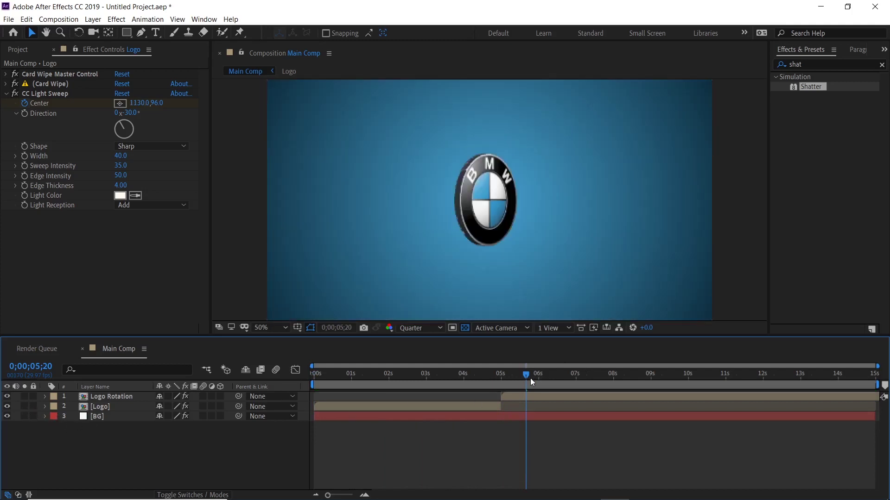
drag(532, 373, 229, 444)
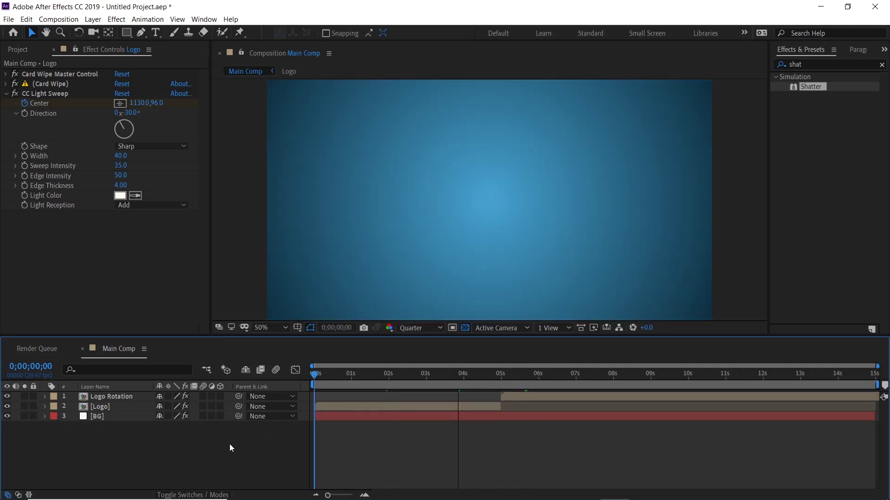
key(space)
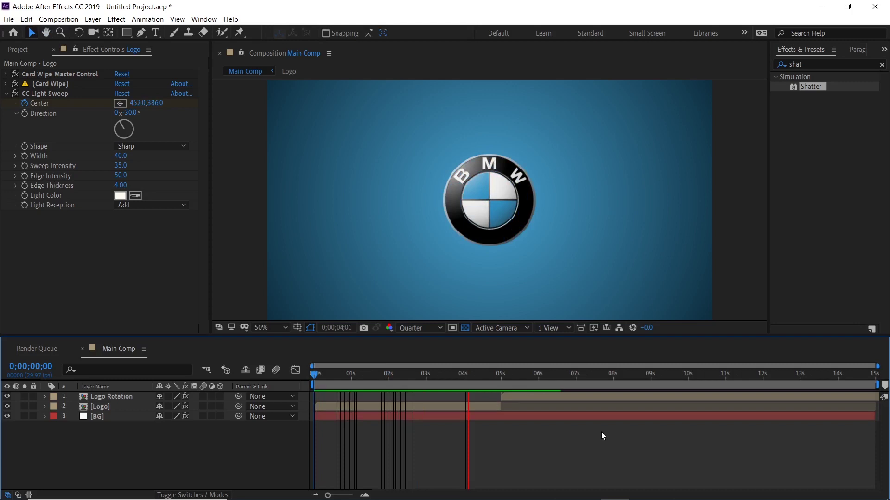
key(space)
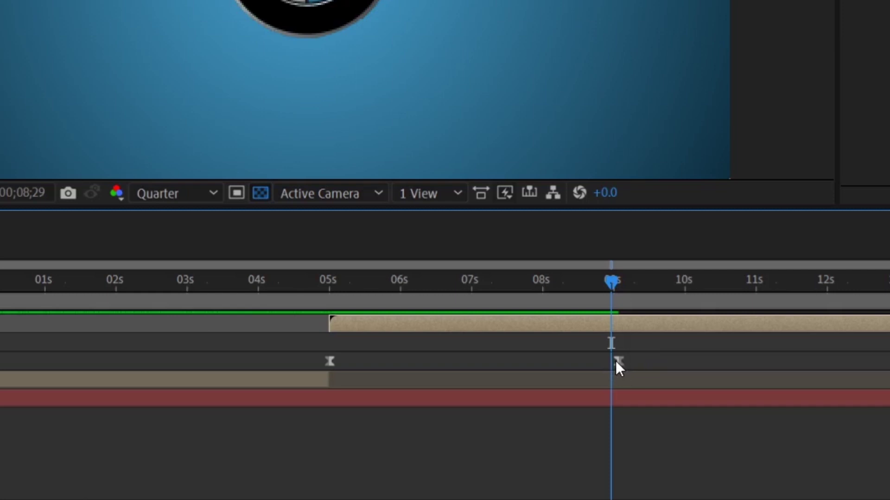
Step: Move the ending Y Rotation keyframe of Logo Rotation to about 11 seconds and preview the slower spin from the start
drag(616, 361, 764, 359)
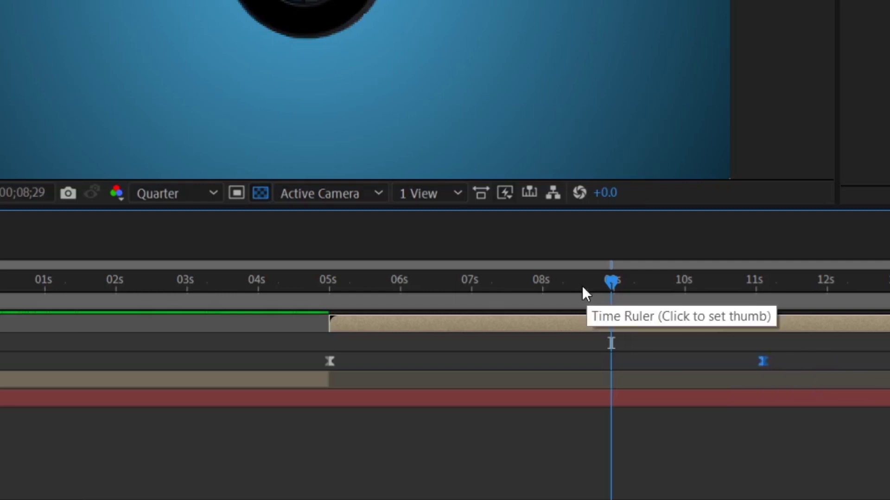
drag(616, 285, 2, 361)
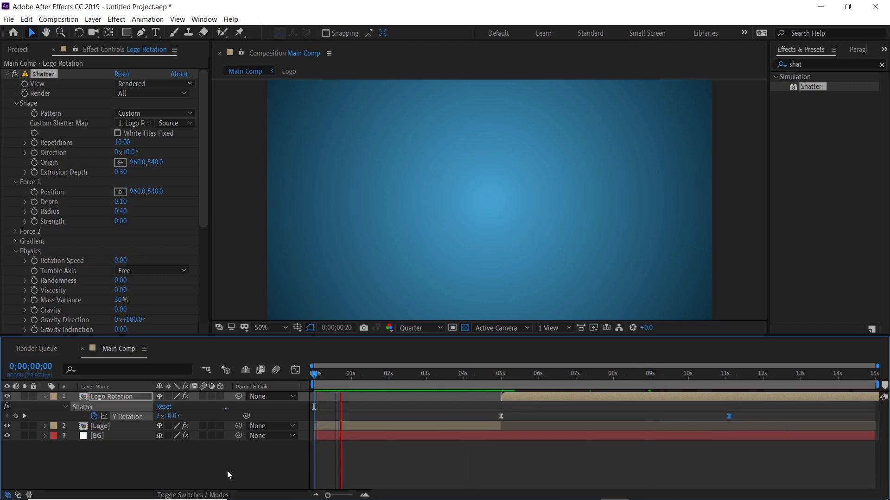
key(space)
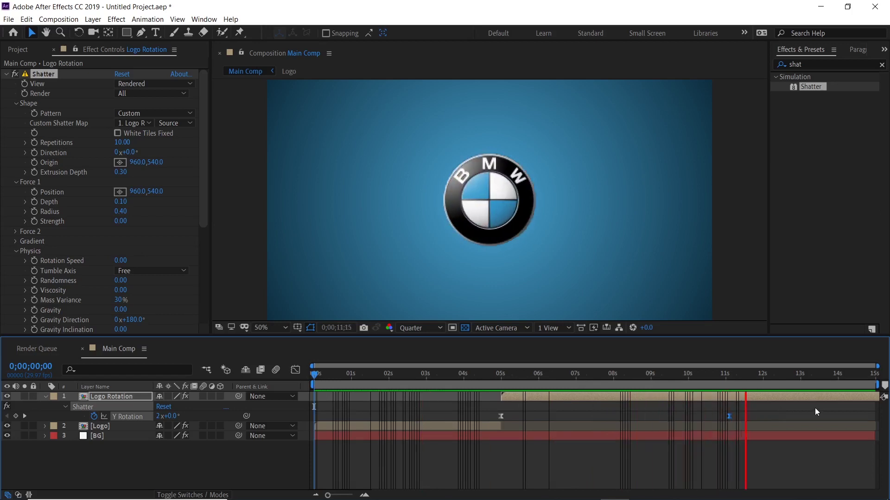
key(space)
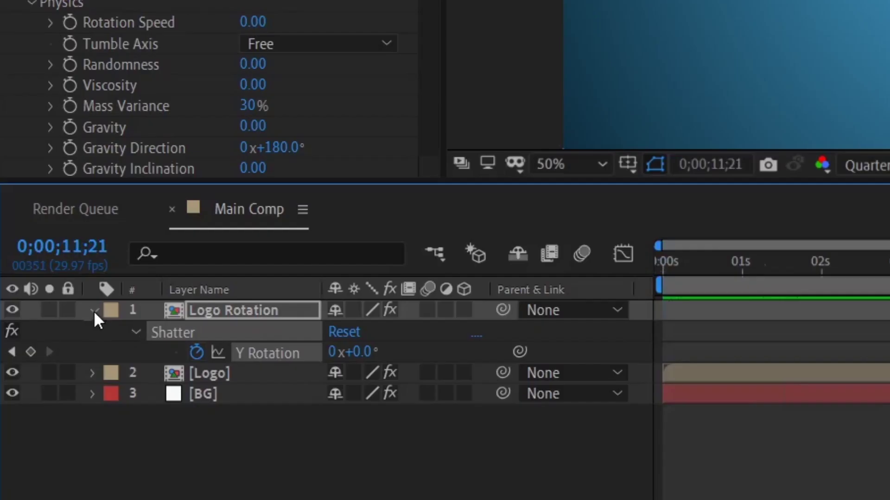
Step: Pre-compose the Logo Rotation and Logo layers into a new composition named Final Comp, moving all attributes into it
click(46, 397)
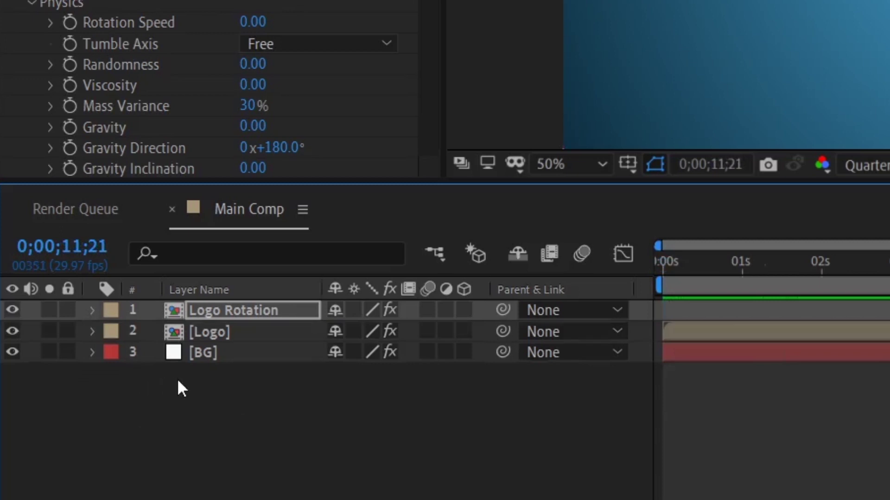
click(244, 338)
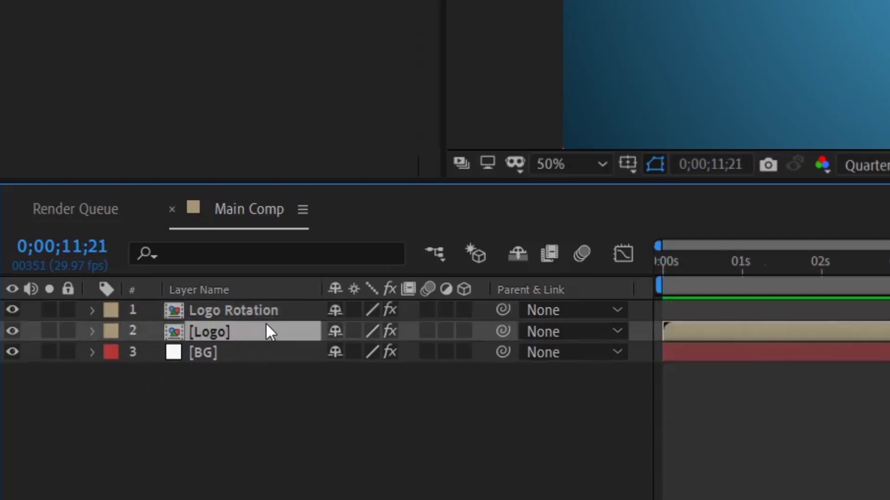
shift+click(261, 309)
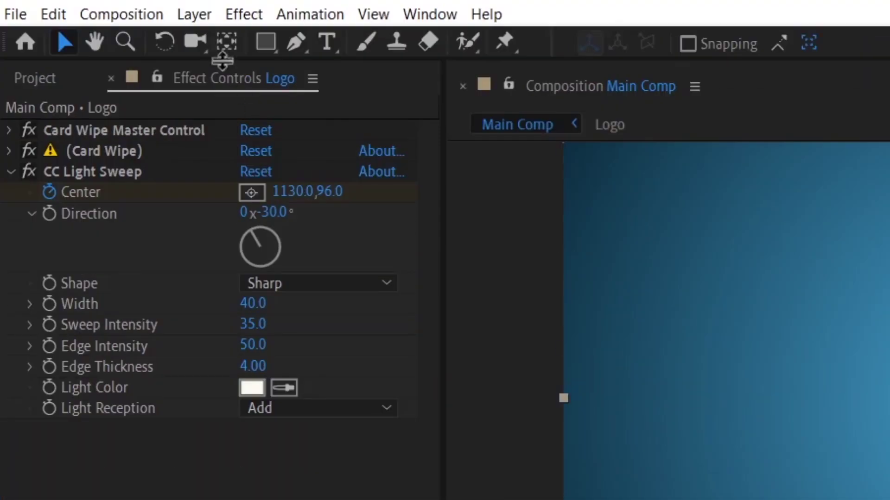
click(192, 14)
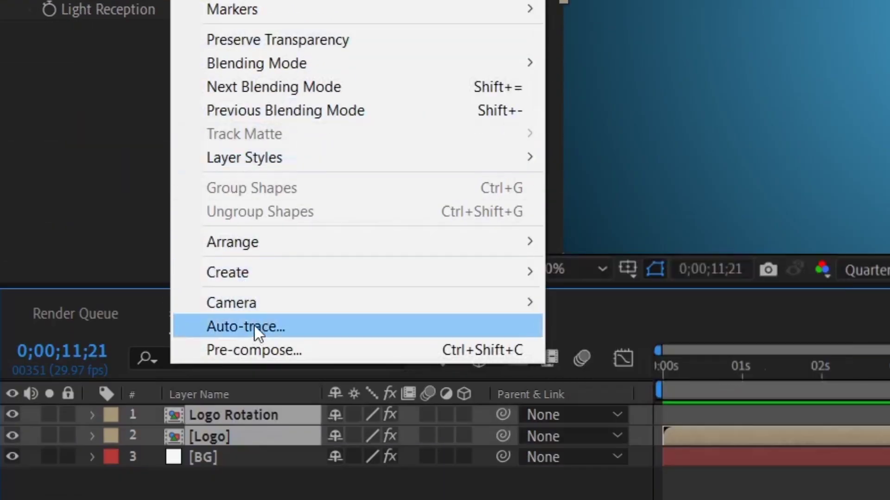
click(260, 350)
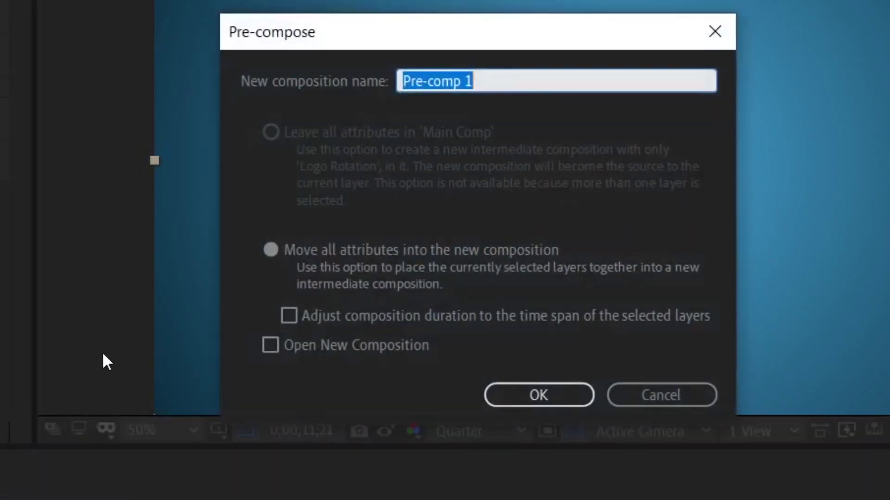
text(F)
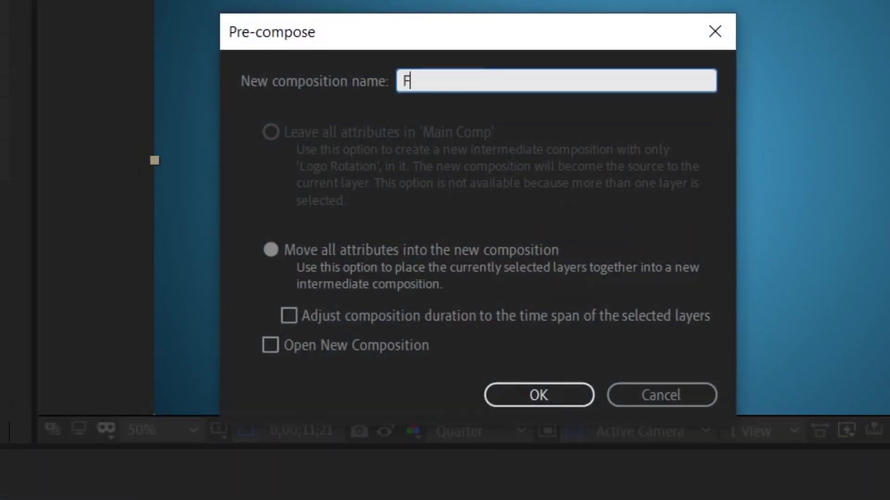
text(inal Comp)
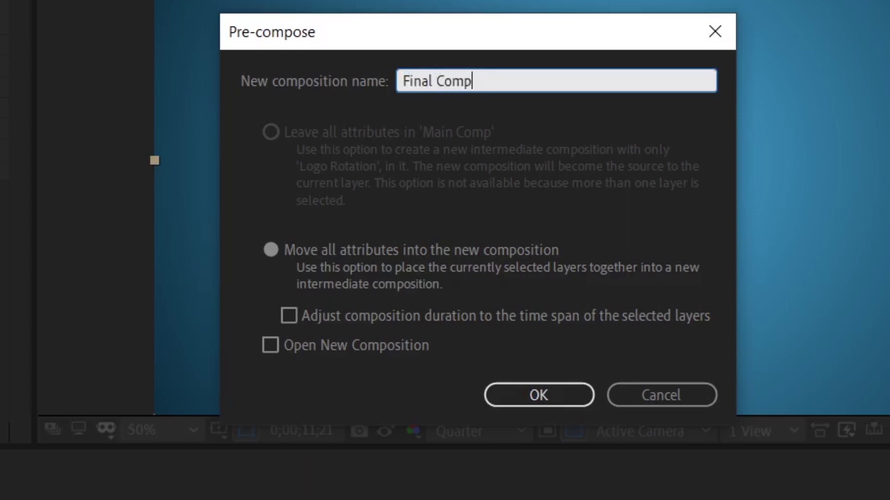
click(567, 396)
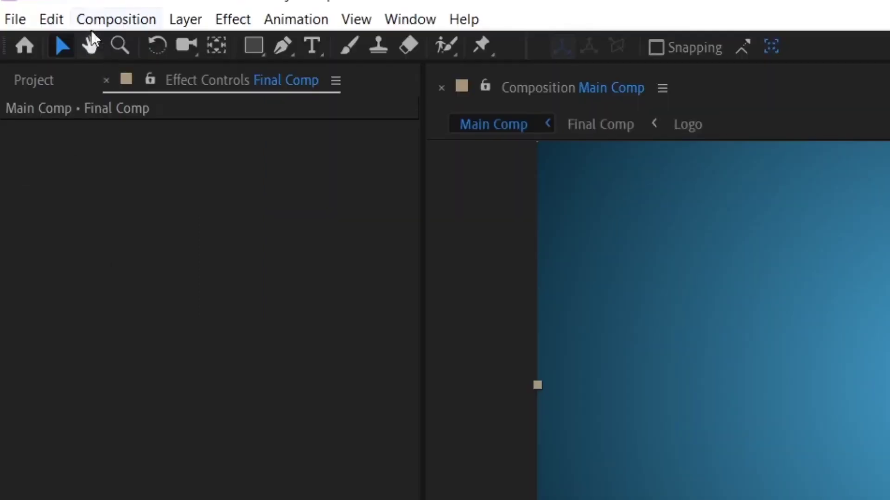
Step: Duplicate the Final Comp layer and rename the lower copy Shadow
click(26, 19)
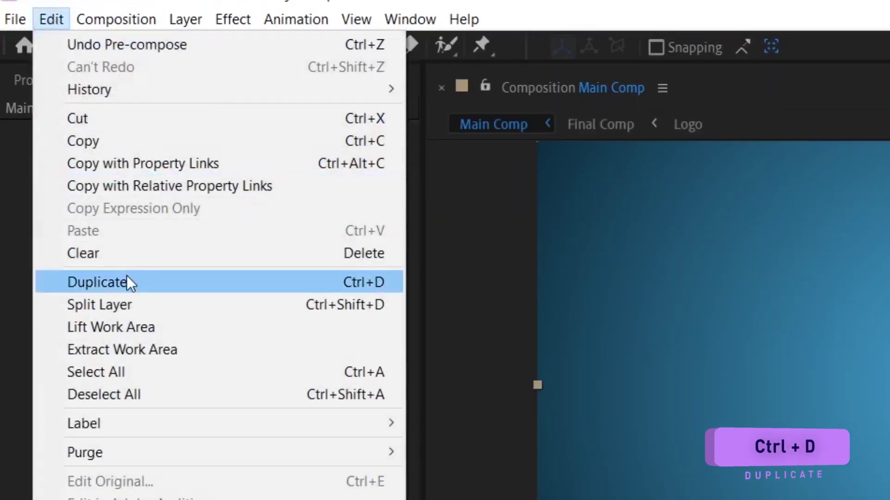
click(127, 275)
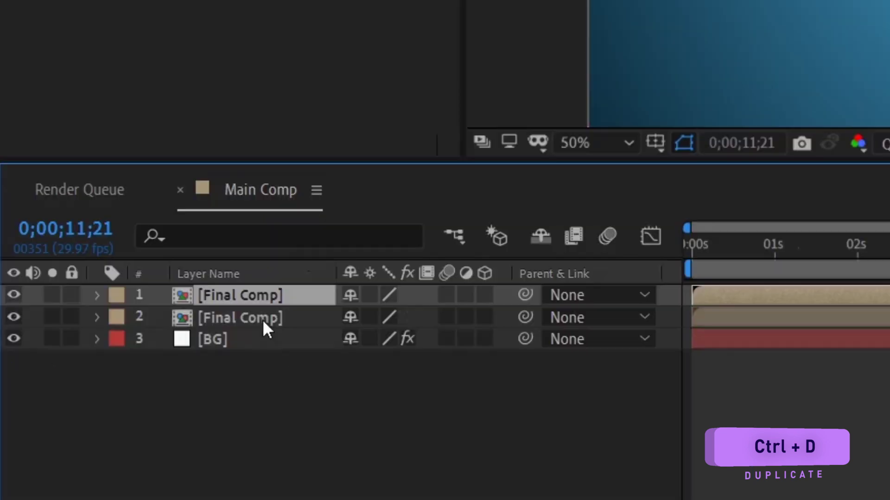
click(124, 406)
right_click(285, 319)
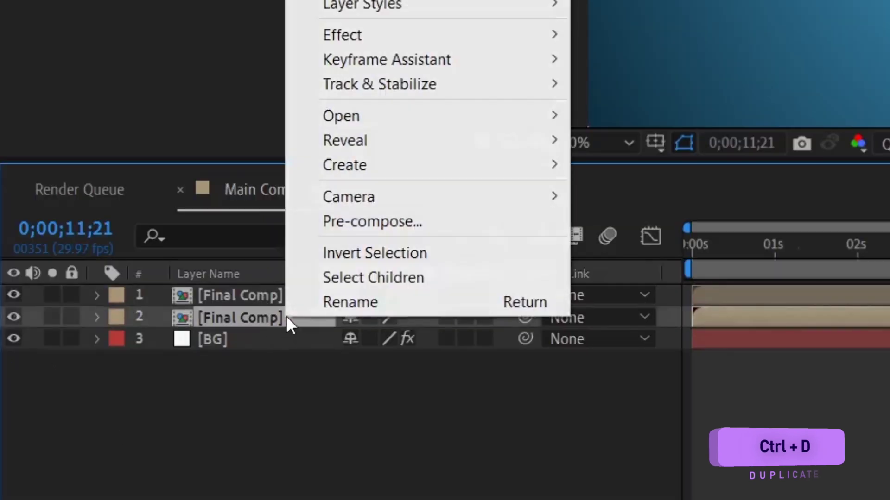
click(310, 302)
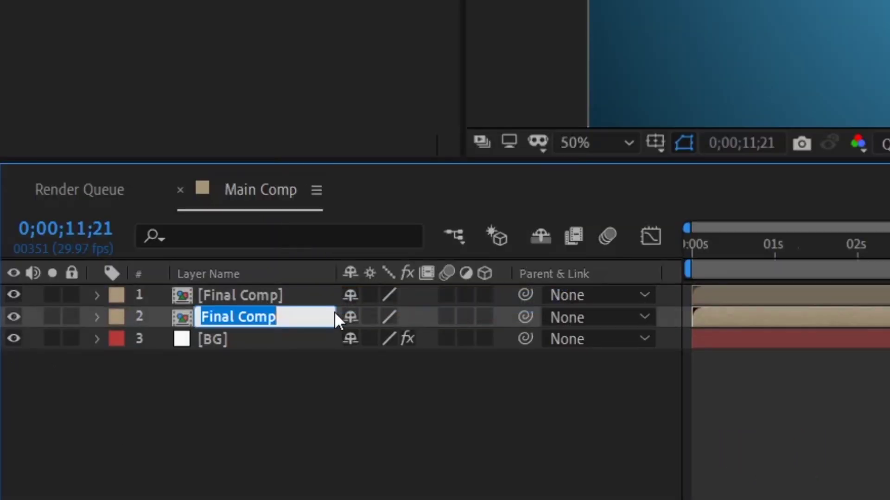
text(Shadow)
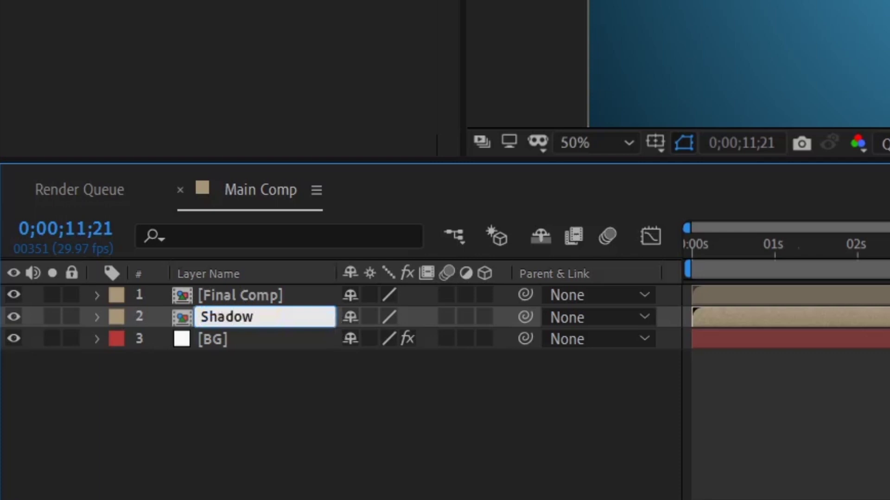
click(399, 424)
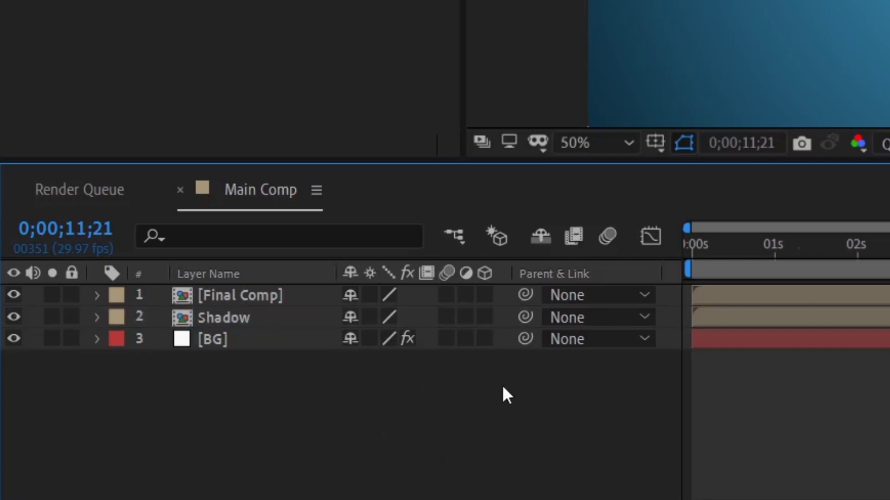
Step: Lay Shadow flat as a 3D layer with X Rotation -90° and lower it beneath the logo to about Y 854
click(485, 317)
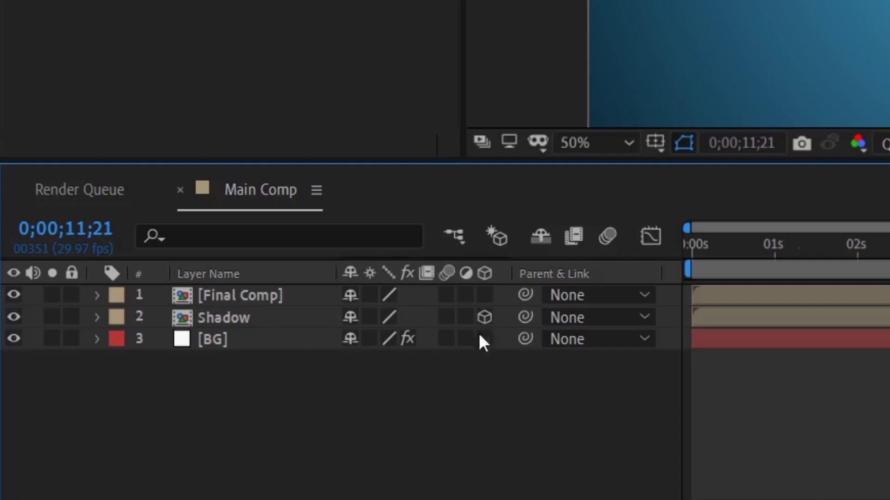
click(97, 317)
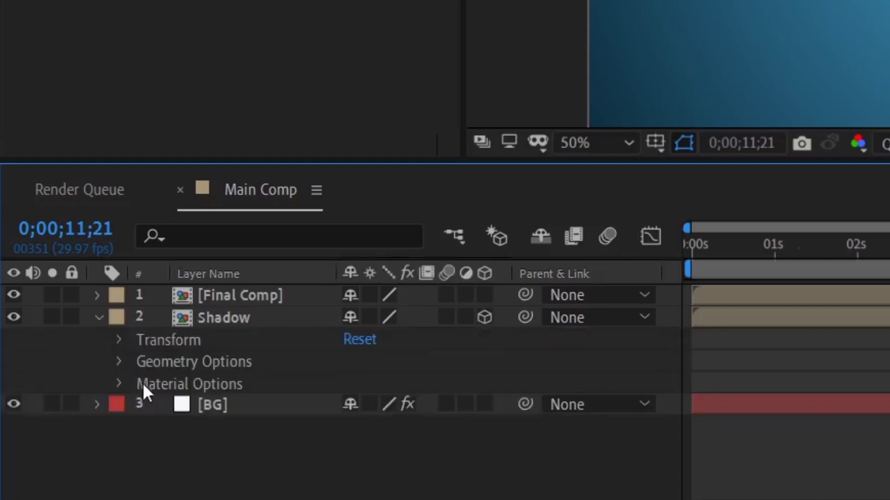
click(119, 340)
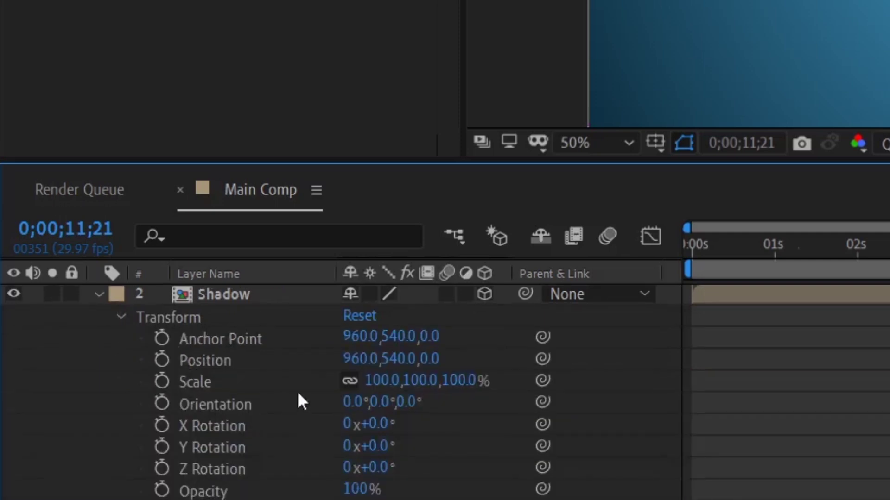
click(378, 424)
text(-90)
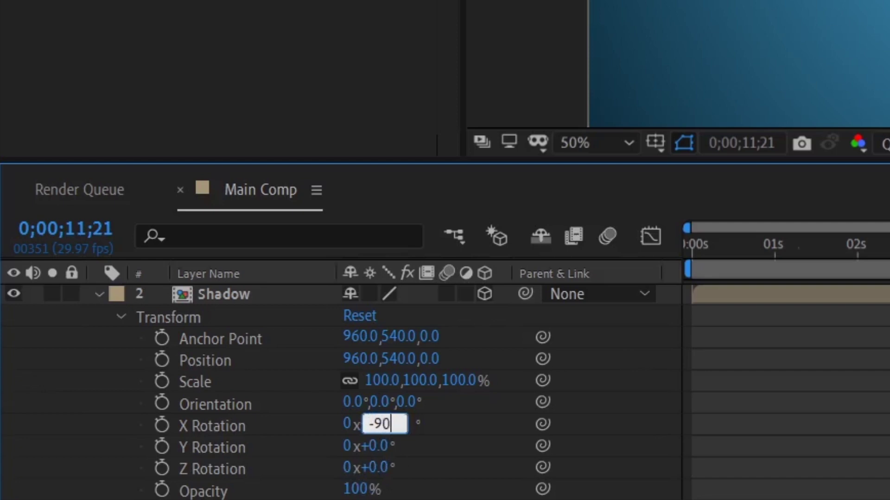
key(Return)
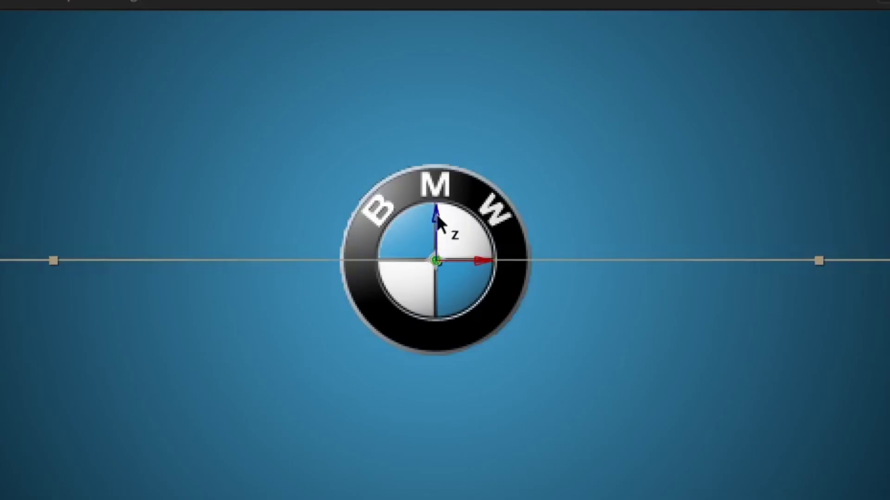
drag(436, 213, 457, 367)
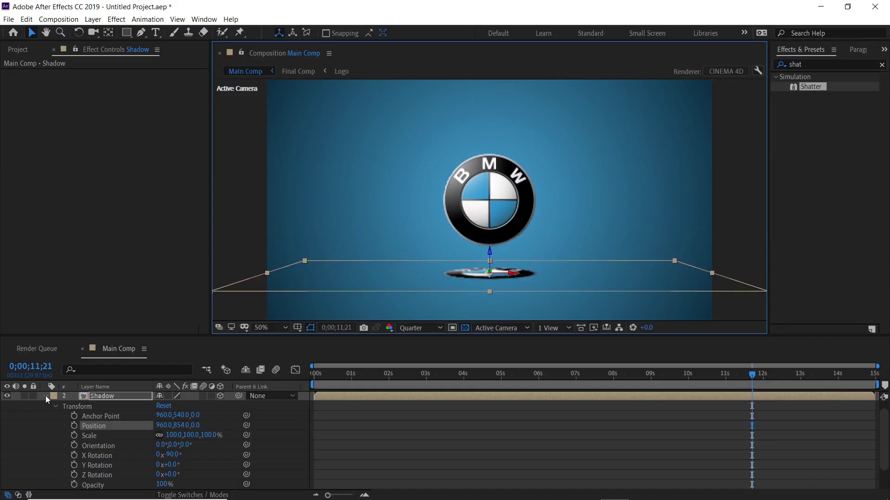
click(45, 396)
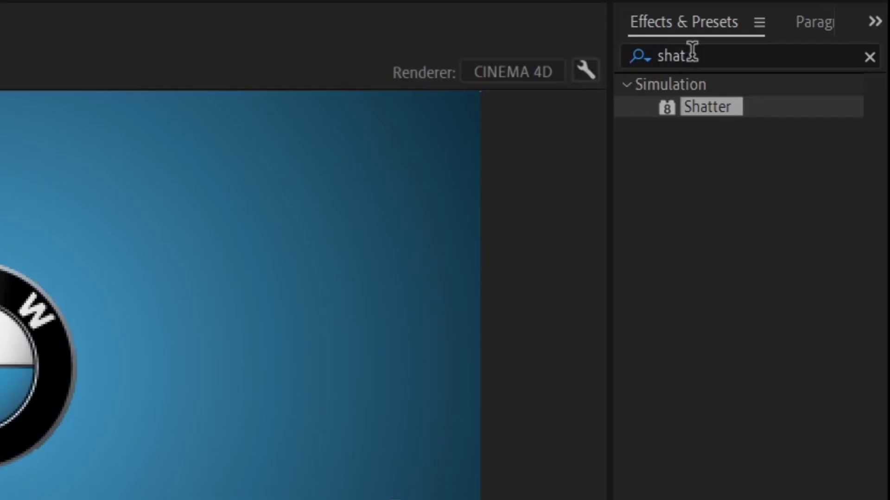
Step: Apply the Fill and Gaussian Blur (Legacy) effects to the Shadow layer
click(803, 63)
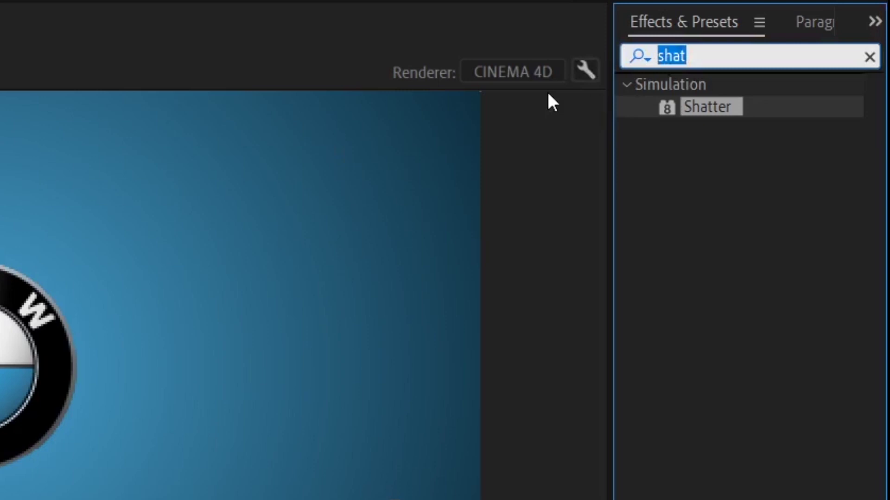
text(fill)
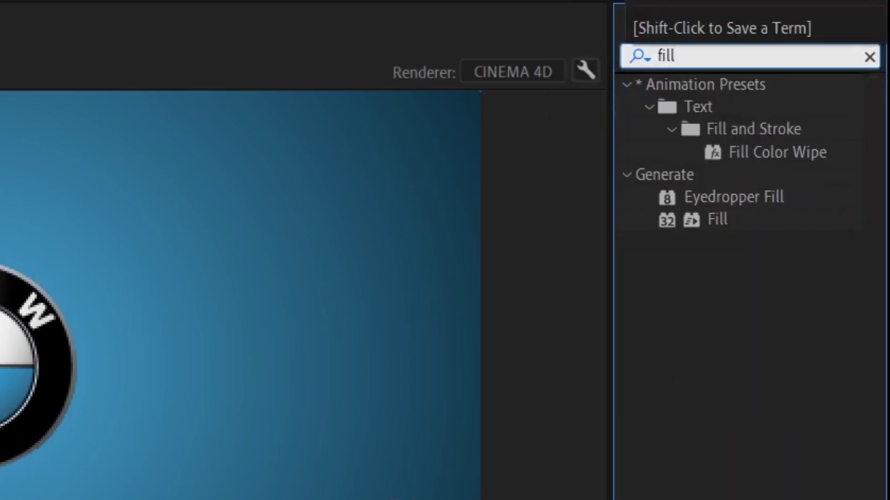
drag(718, 216, 122, 207)
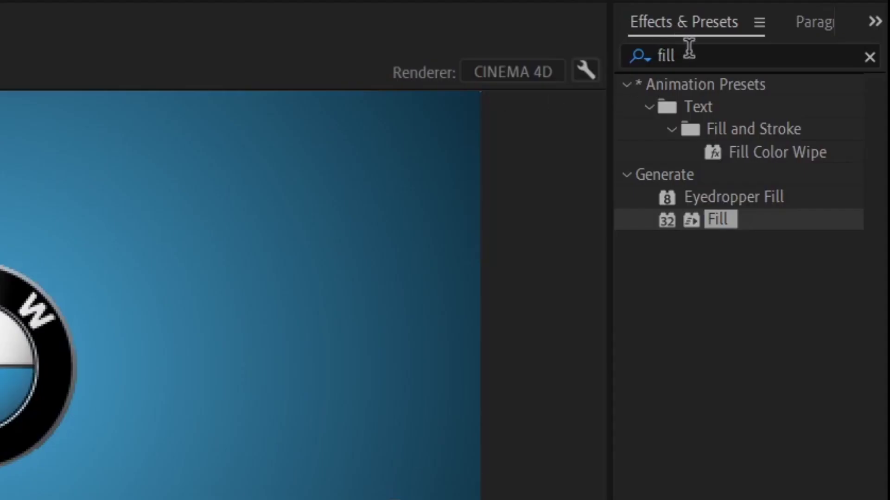
double_click(797, 64)
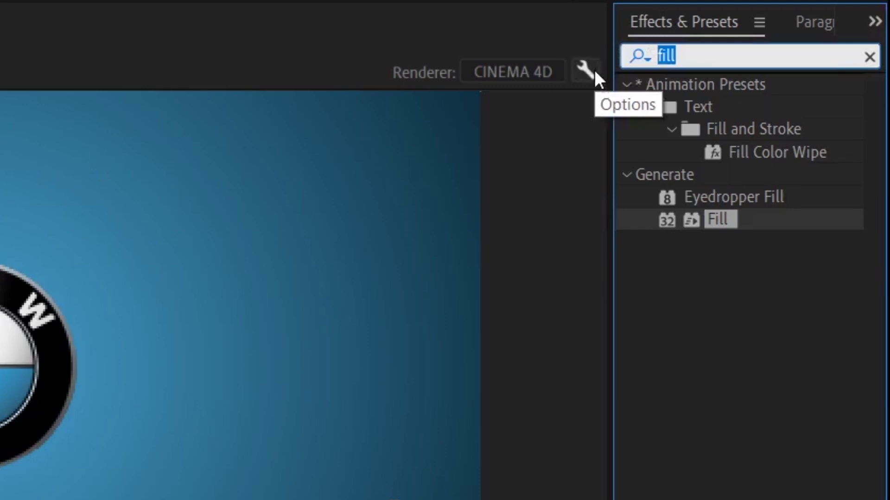
text(blur)
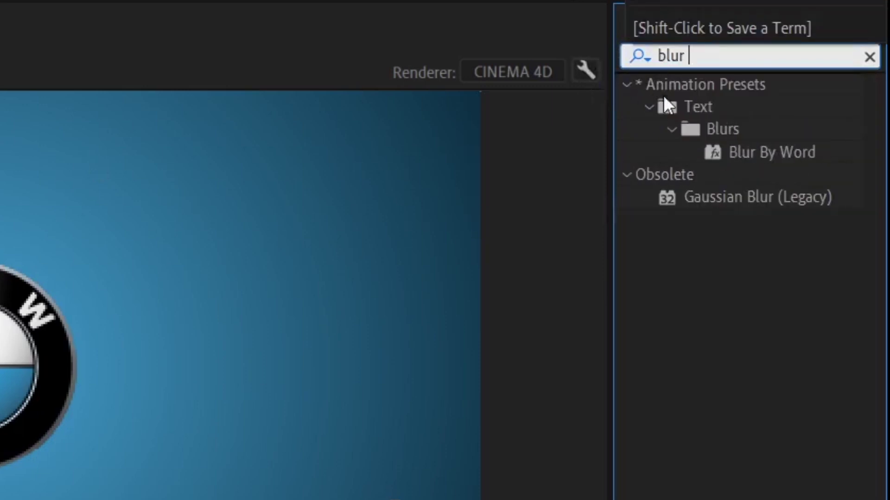
drag(730, 197, 126, 216)
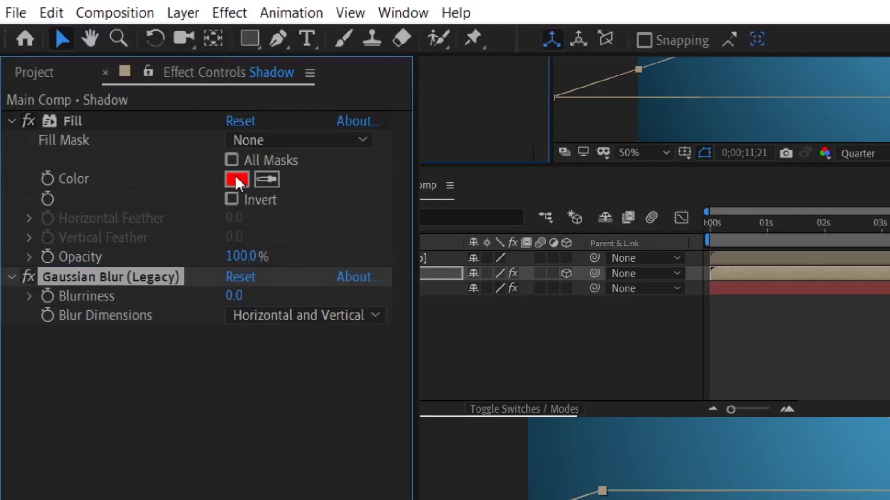
Step: Set Shadow's Fill color to near-black 131313 and its Gaussian Blur Blurriness to 30
click(120, 102)
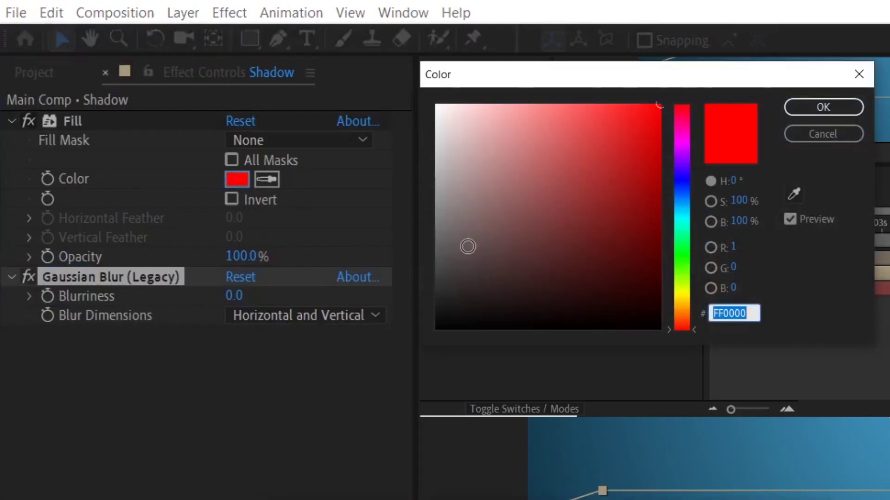
click(443, 311)
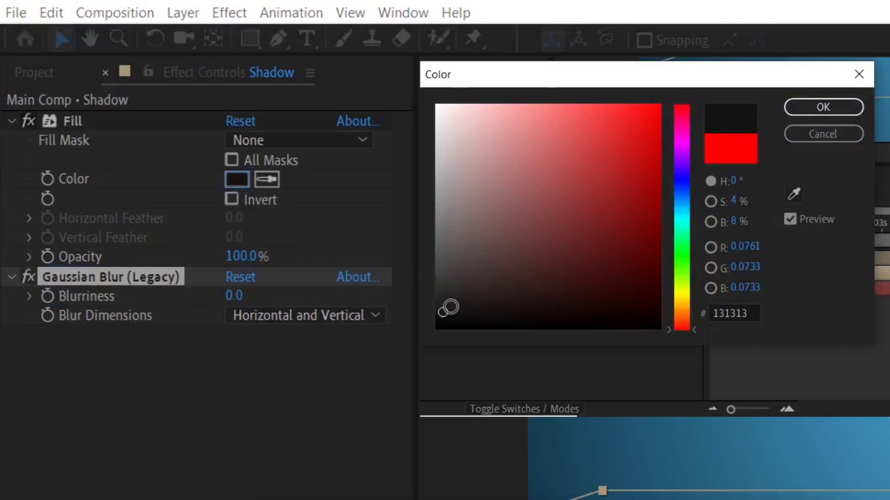
click(839, 107)
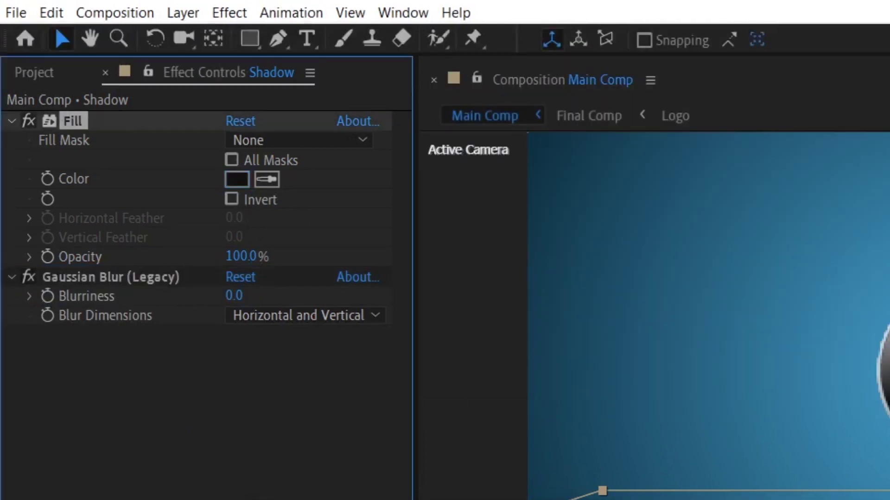
click(234, 295)
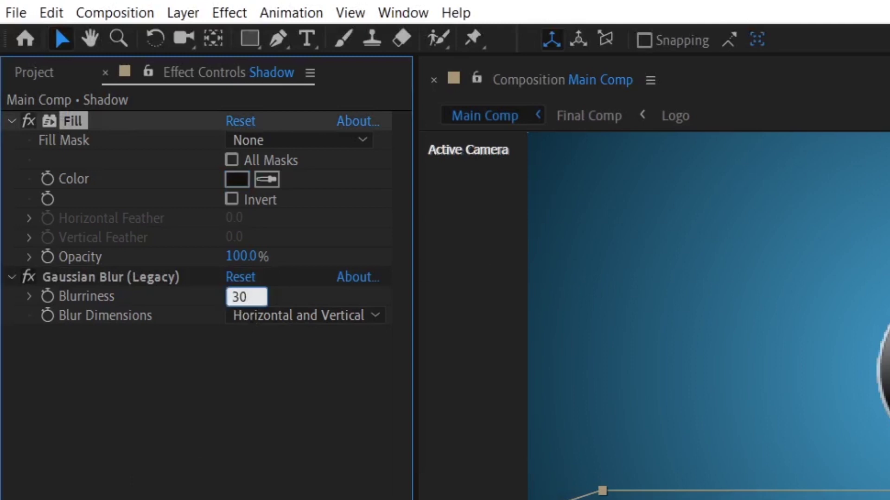
key(Return)
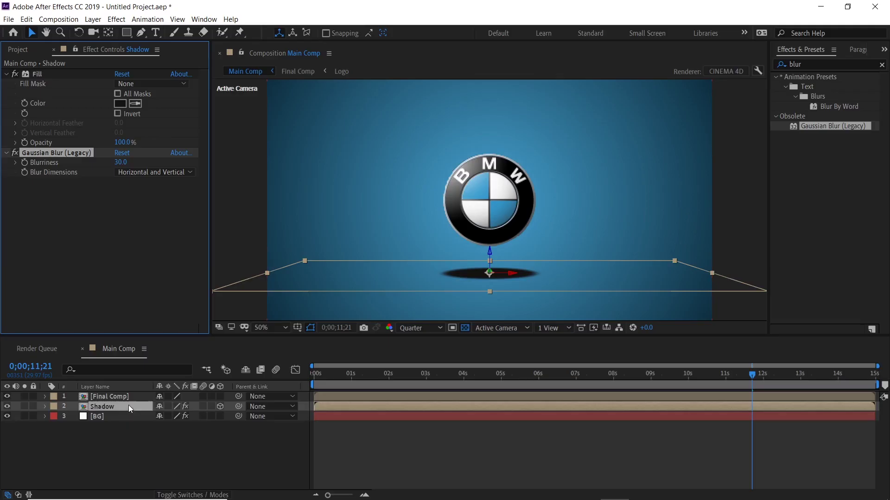
Step: Set the Shadow layer's Opacity to 50% and preview the animation with the shadow
click(128, 405)
key(t)
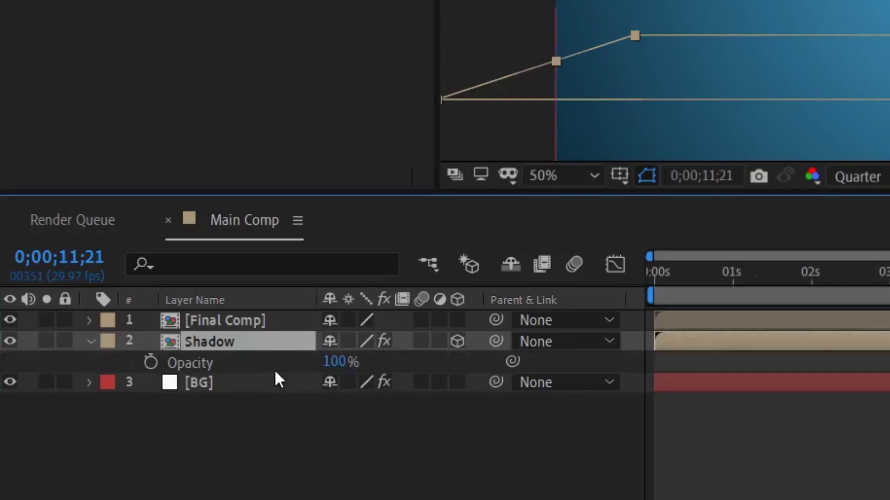
click(338, 362)
text(50)
key(Return)
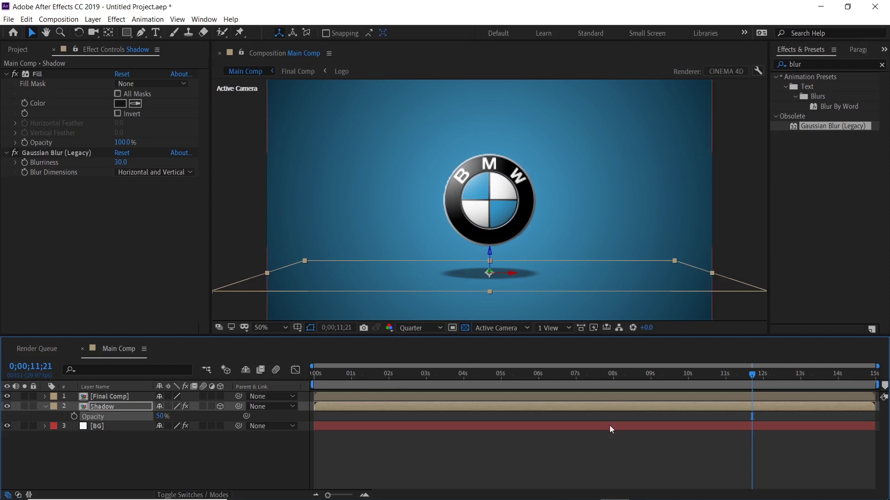
click(45, 407)
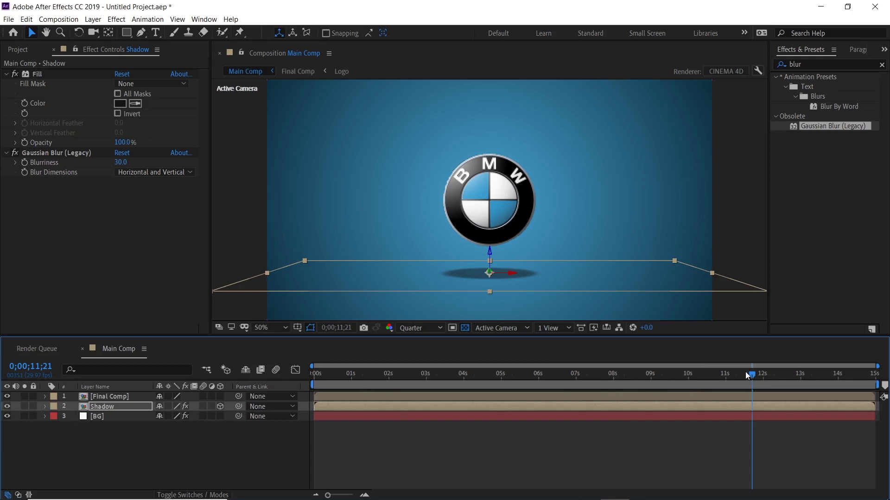
key(space)
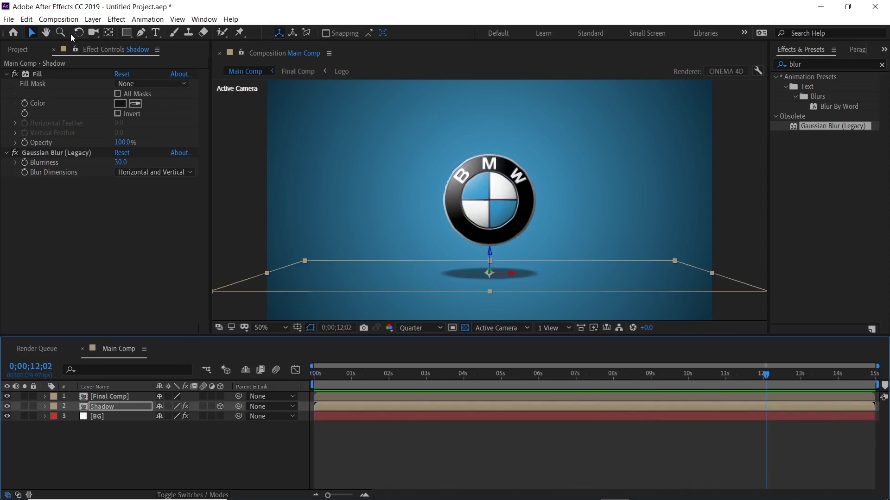
Step: Open the list of composition commands for Main Comp
click(59, 20)
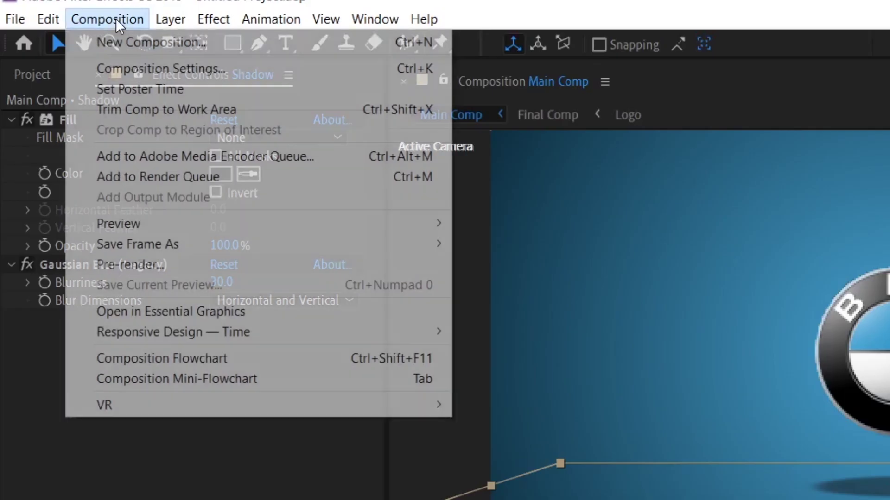